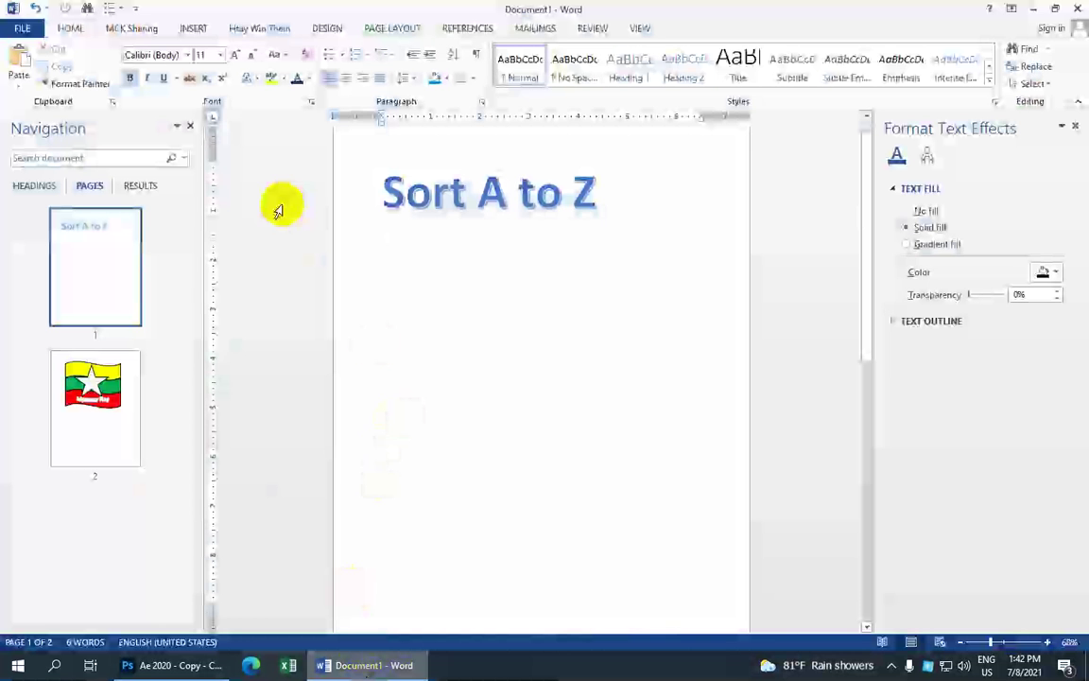
Step: Insert a table of 3 columns and 15 rows below the 'Sort A to Z' heading
{"action": "left_click", "coordinate": [194, 28]}
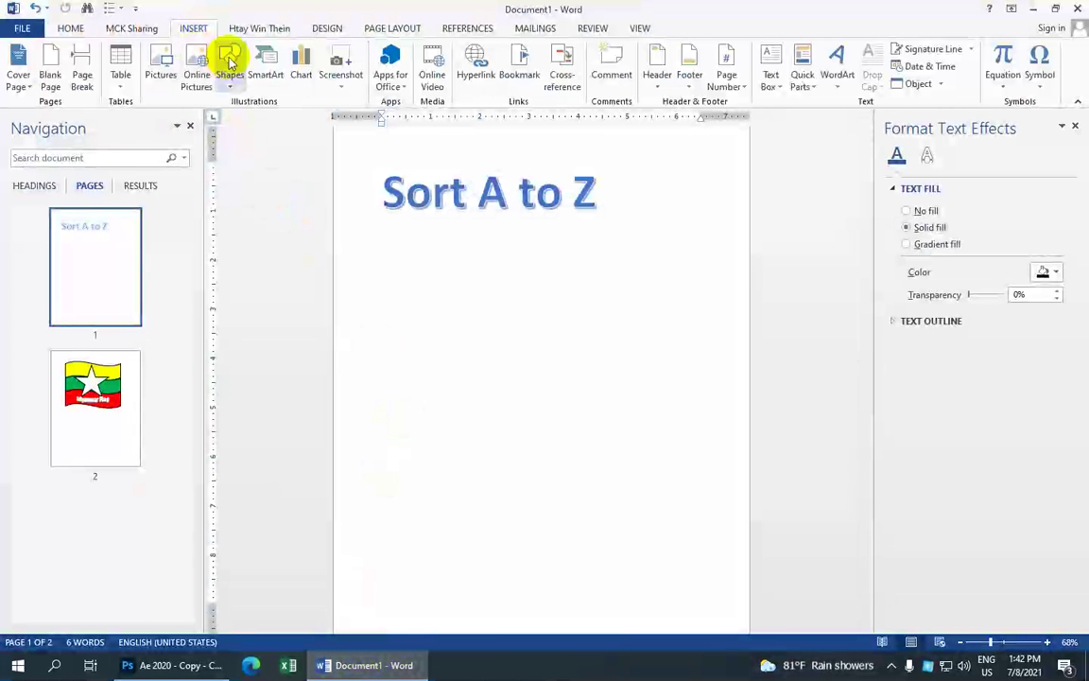
{"action": "left_click", "coordinate": [123, 71]}
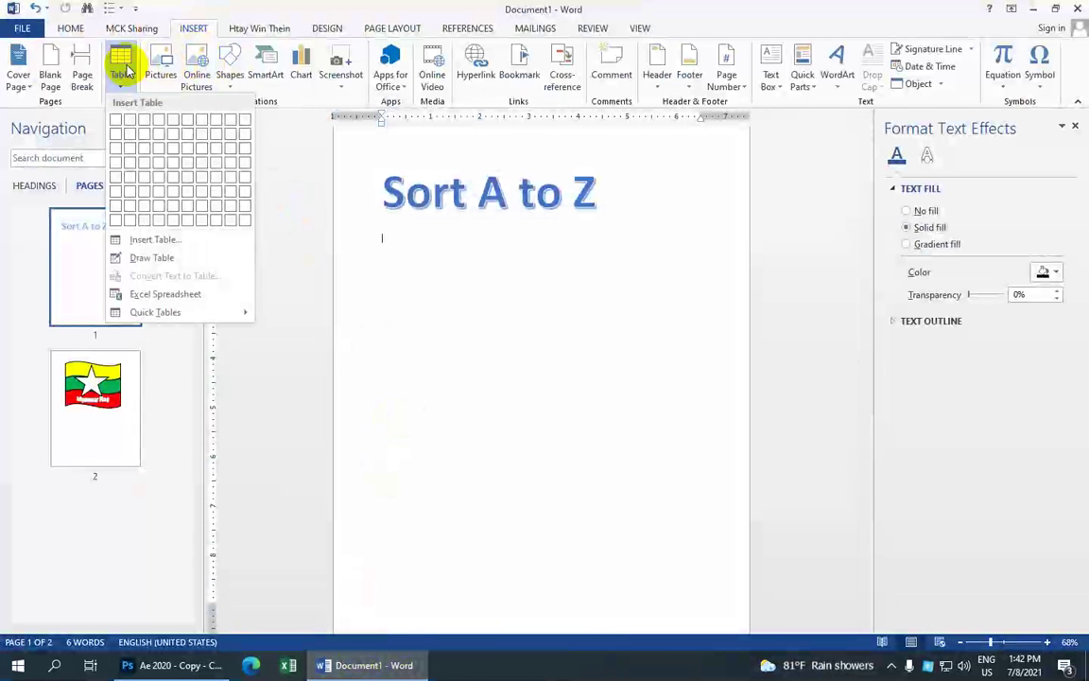
{"action": "left_click", "coordinate": [153, 240]}
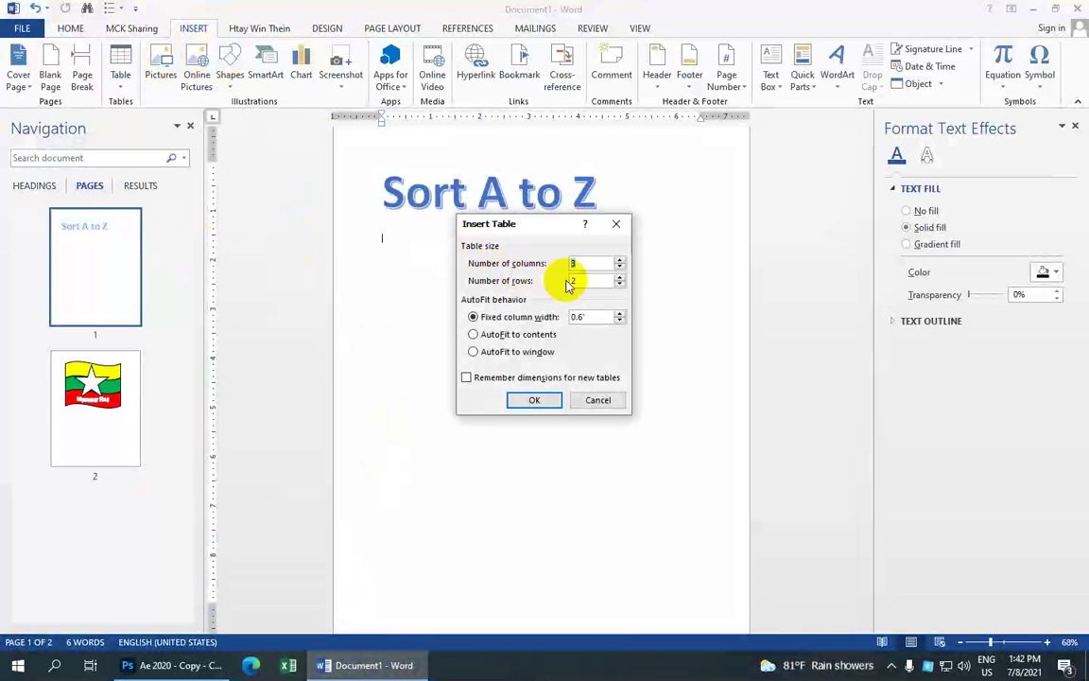
{"action": "key", "text": "Tab"}
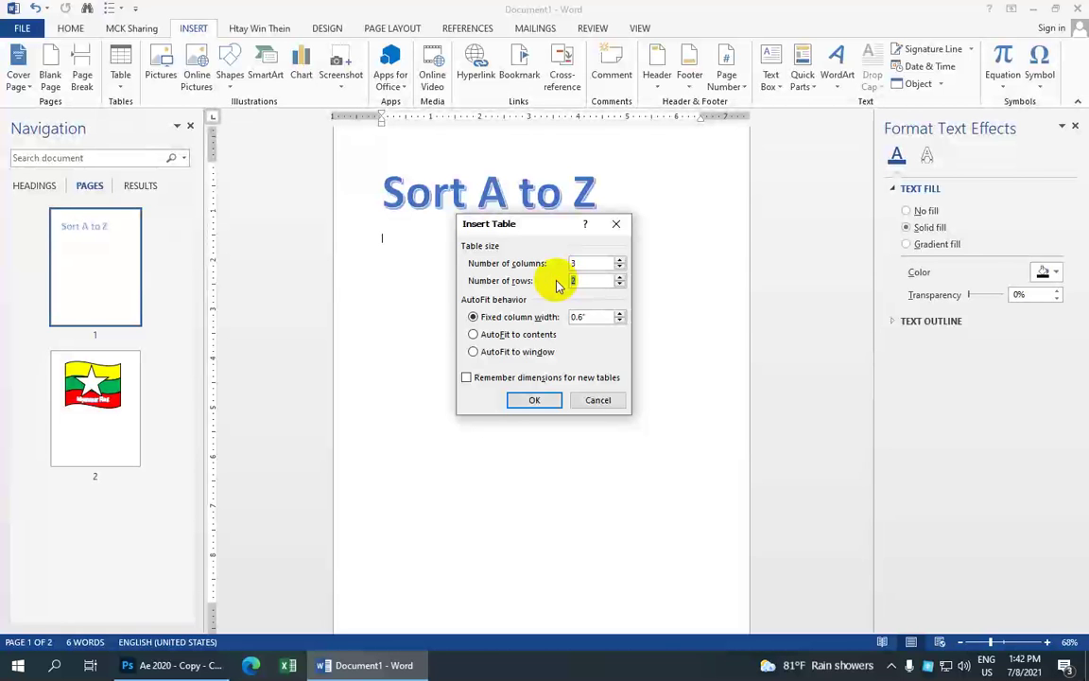
{"action": "type", "text": "15"}
{"action": "left_click", "coordinate": [531, 399]}
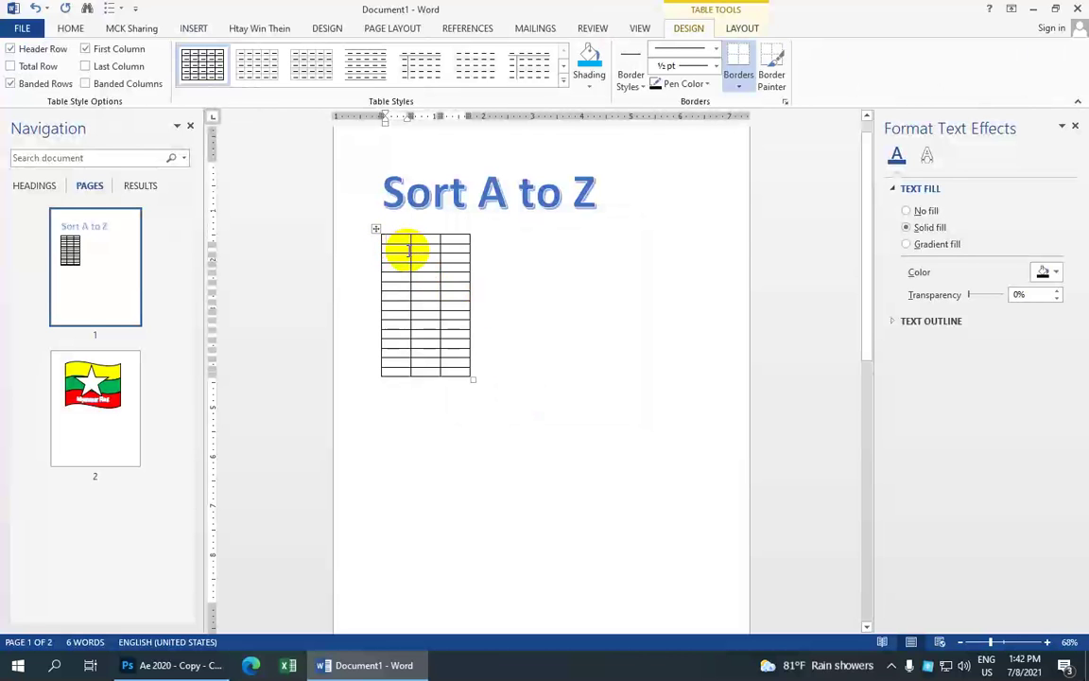
Step: Drag the table's bottom-right corner outward to widen its columns and heighten its rows
{"action": "left_click", "coordinate": [390, 237]}
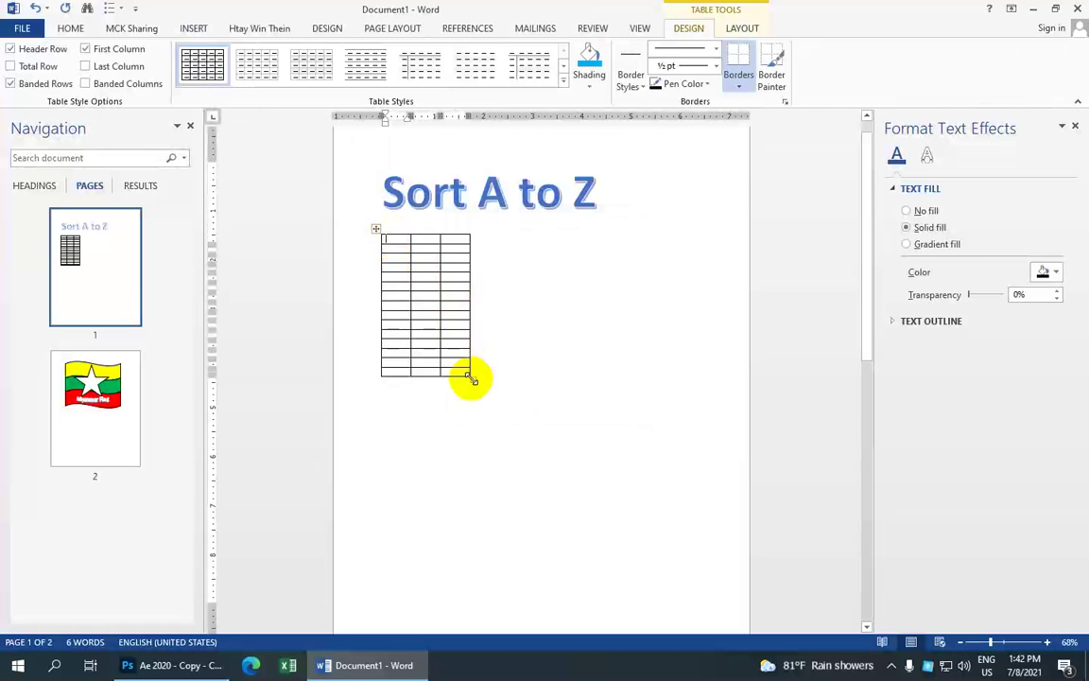
{"action": "left_click_drag", "start_coordinate": [470, 379], "coordinate": [631, 498]}
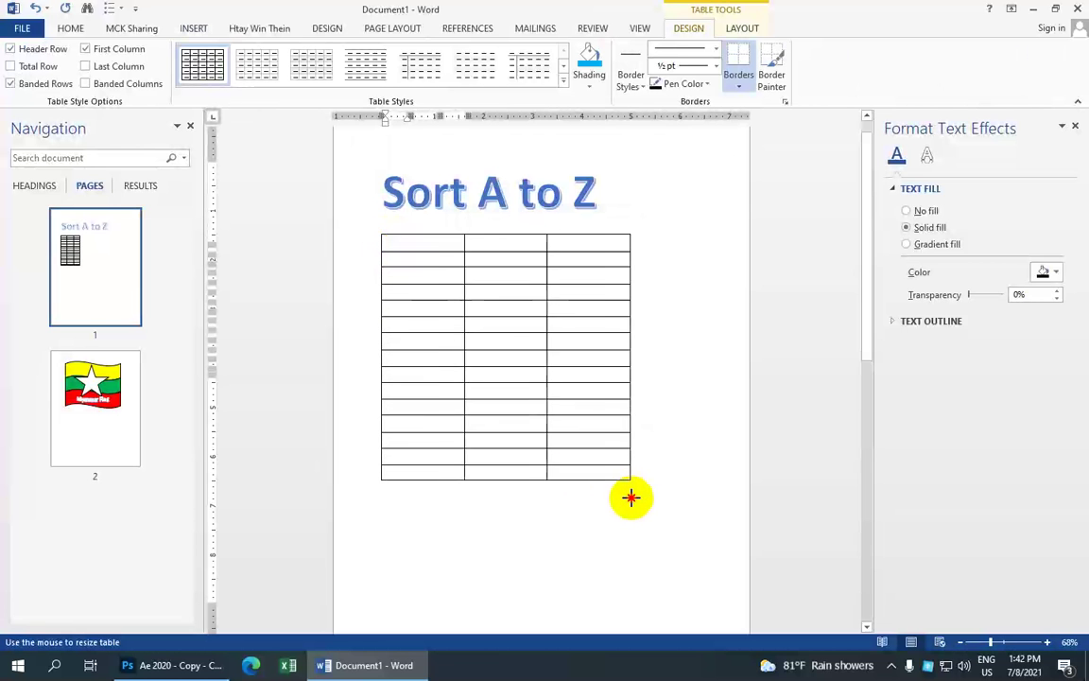
{"action": "left_click_drag", "start_coordinate": [631, 497], "coordinate": [648, 503]}
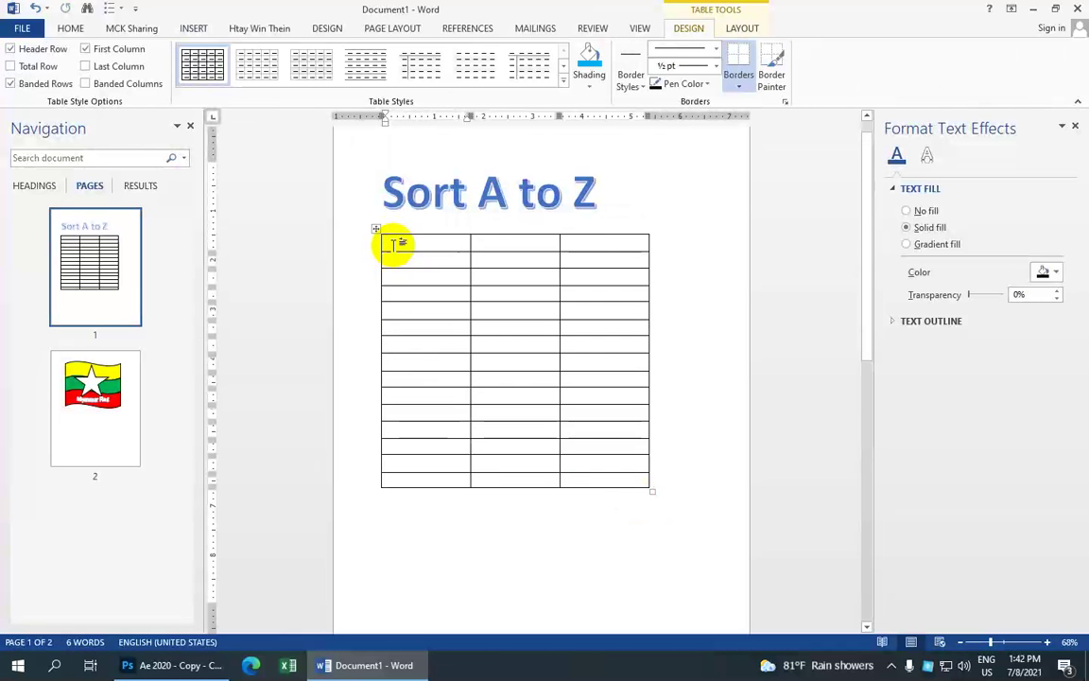
{"action": "left_click", "coordinate": [394, 245]}
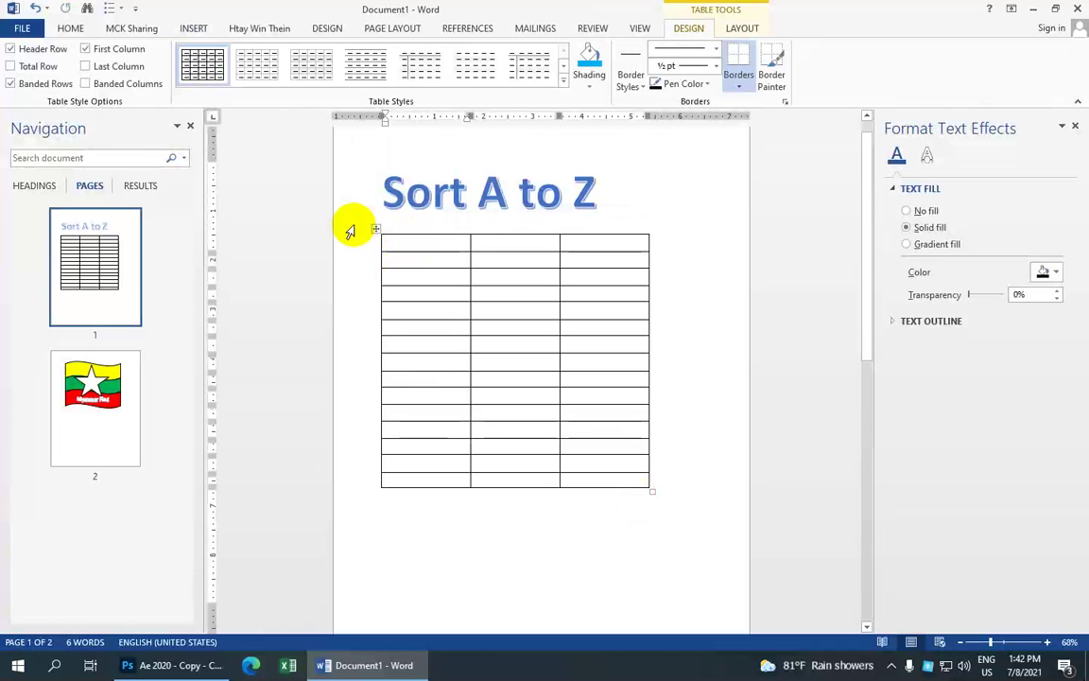
Step: Center-align all table cells with Align Center and set their font size to 18 pt
{"action": "left_click", "coordinate": [377, 230]}
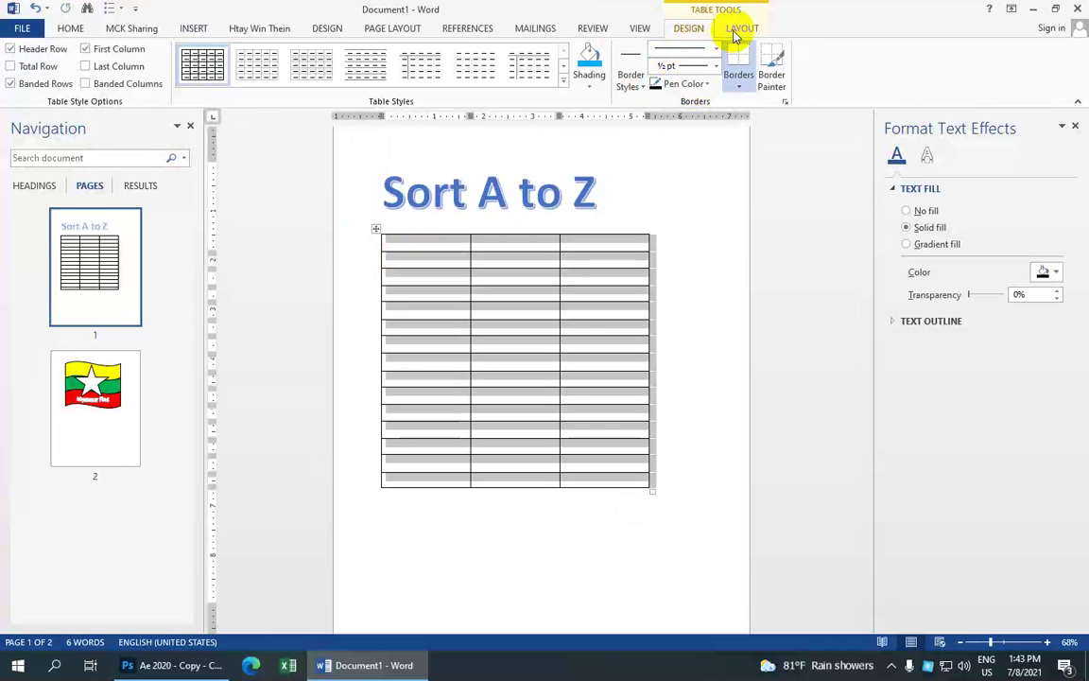
{"action": "left_click", "coordinate": [739, 29]}
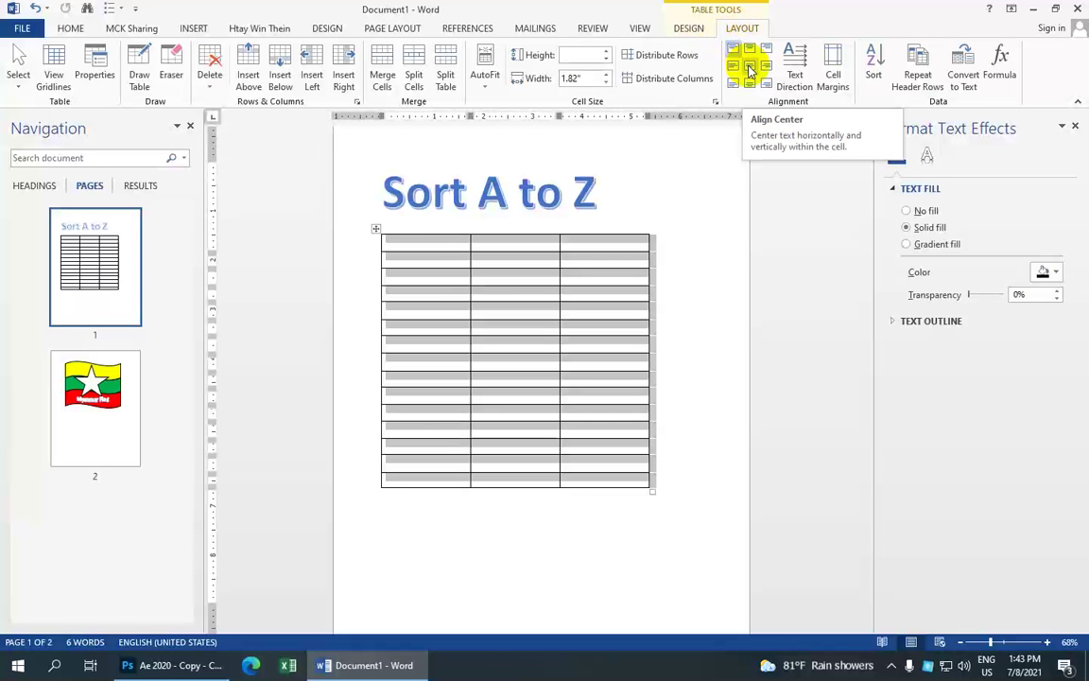
{"action": "left_click", "coordinate": [750, 71]}
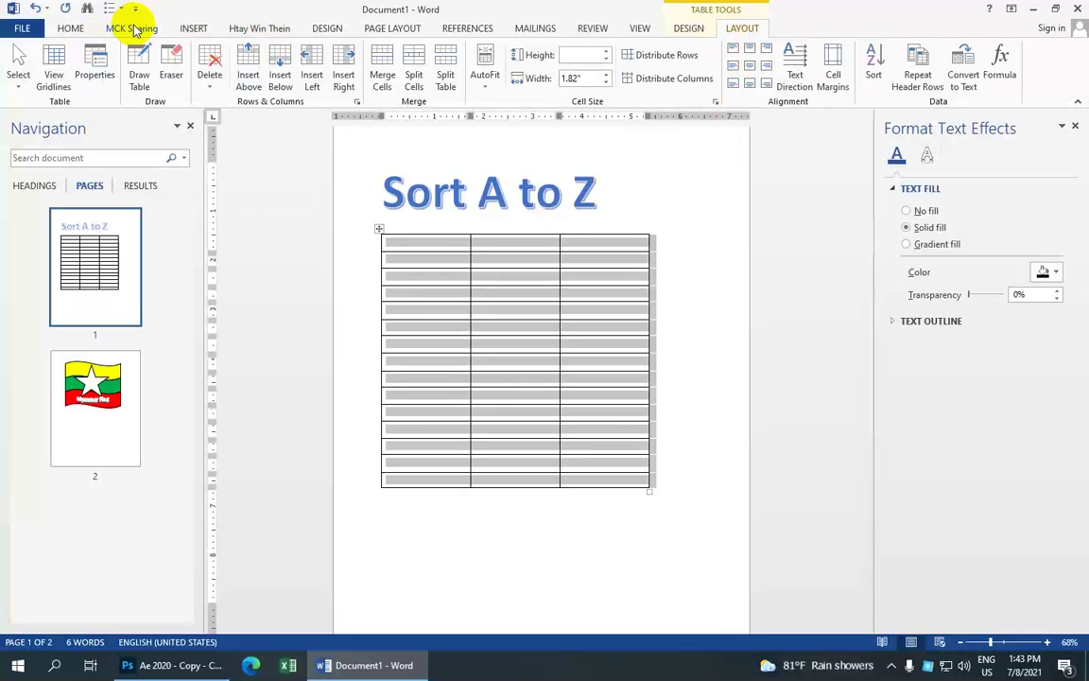
{"action": "left_click", "coordinate": [70, 27]}
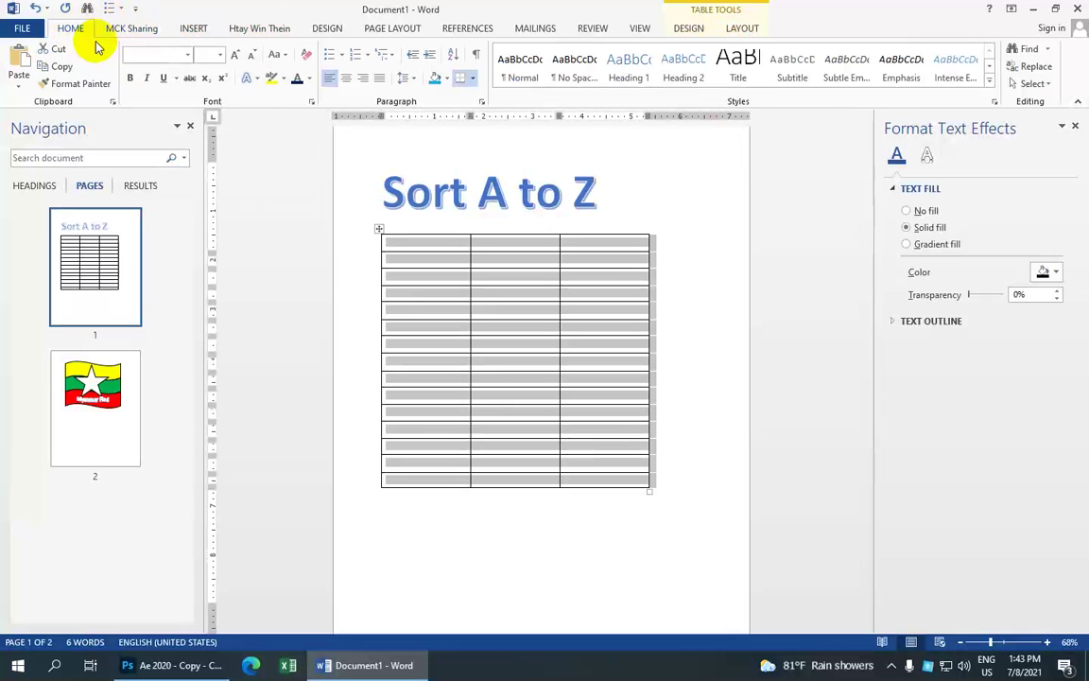
{"action": "left_click", "coordinate": [220, 56]}
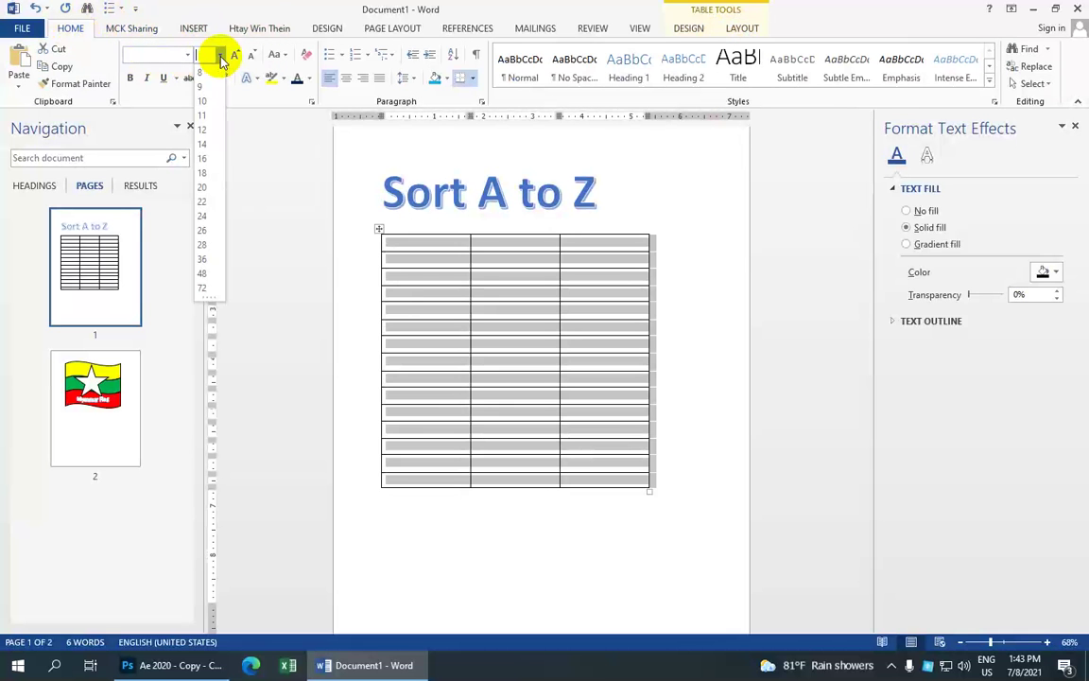
{"action": "left_click", "coordinate": [205, 172]}
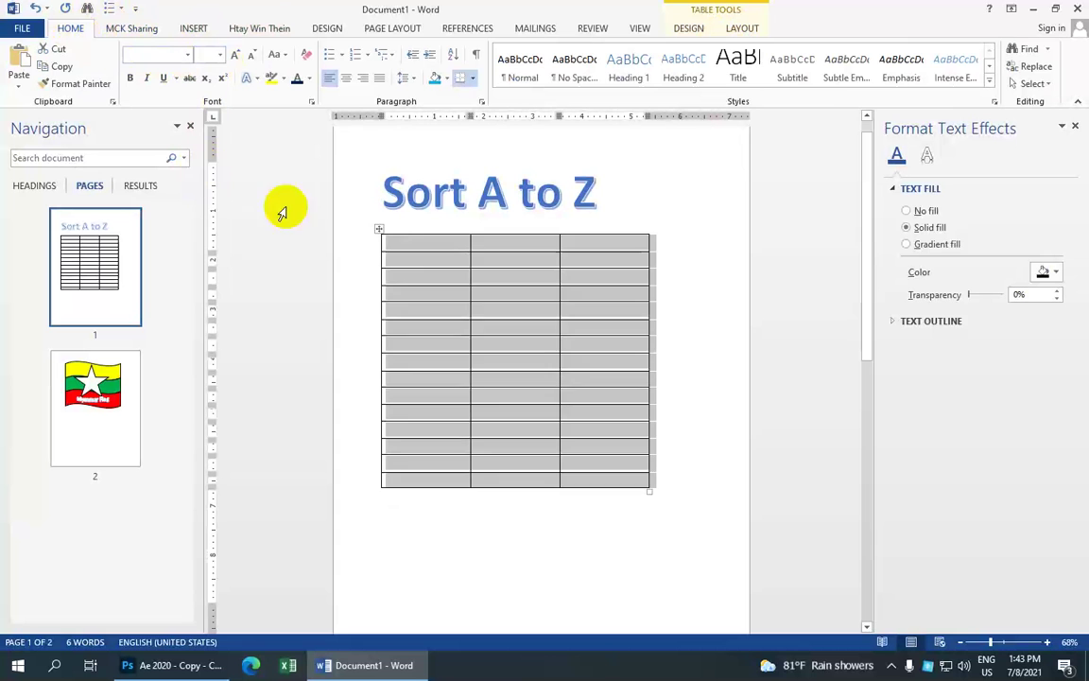
{"action": "left_click", "coordinate": [412, 248]}
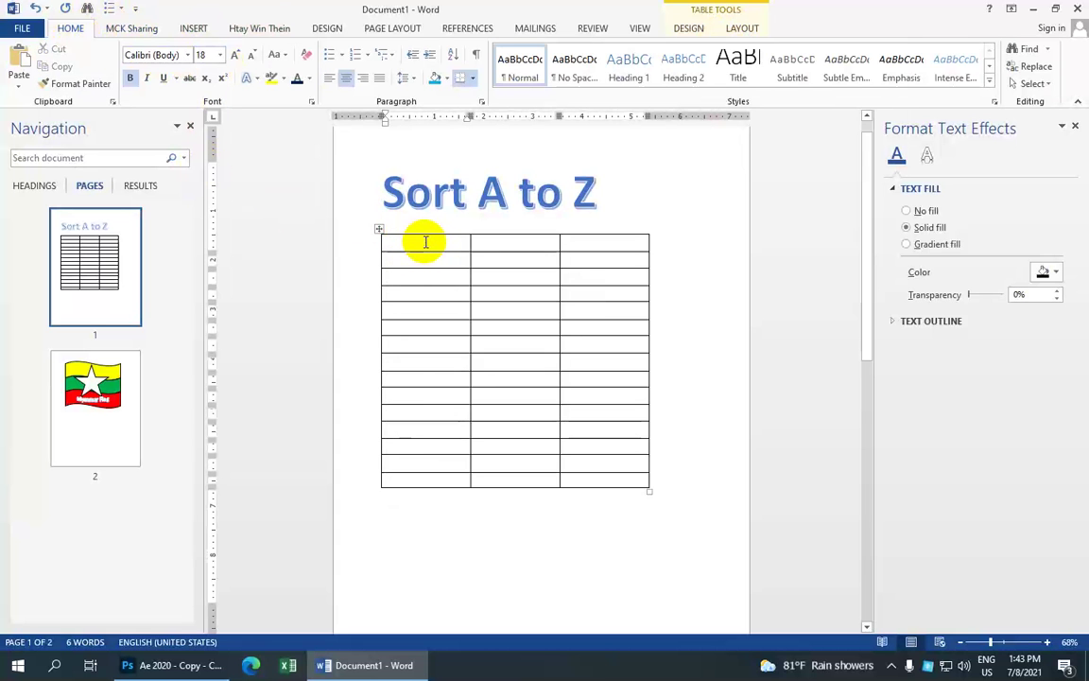
Step: Type 1, 3, 4, 5, 7 and 8 into the upper cells of the first column
{"action": "type", "text": "1"}
{"action": "left_click", "coordinate": [439, 261]}
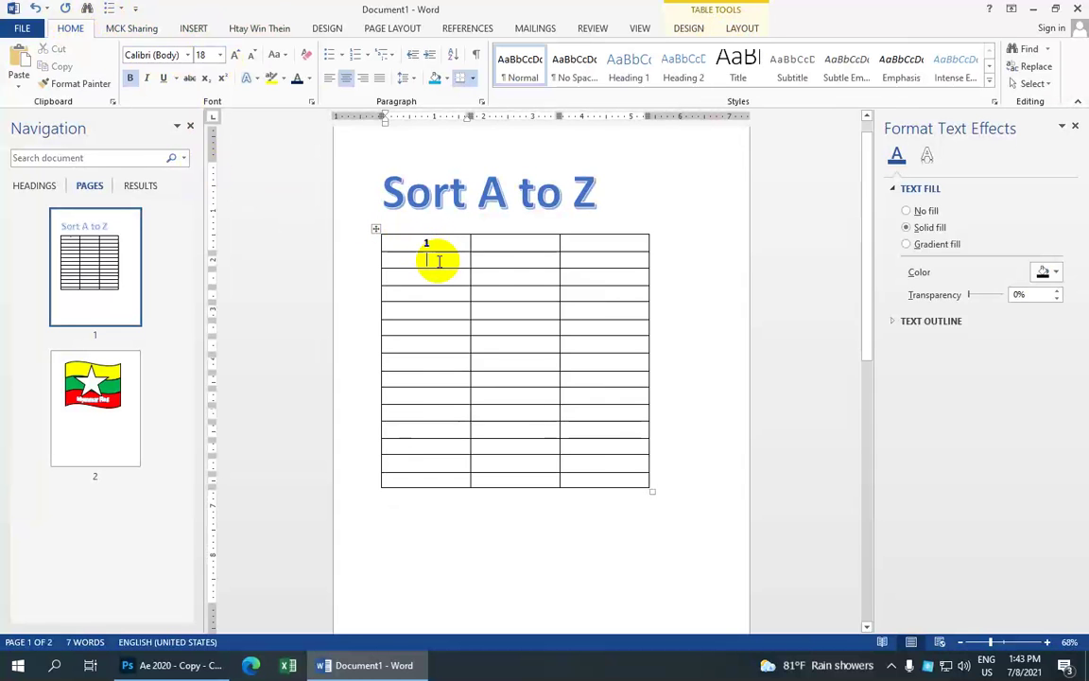
{"action": "type", "text": "3"}
{"action": "left_click", "coordinate": [424, 278]}
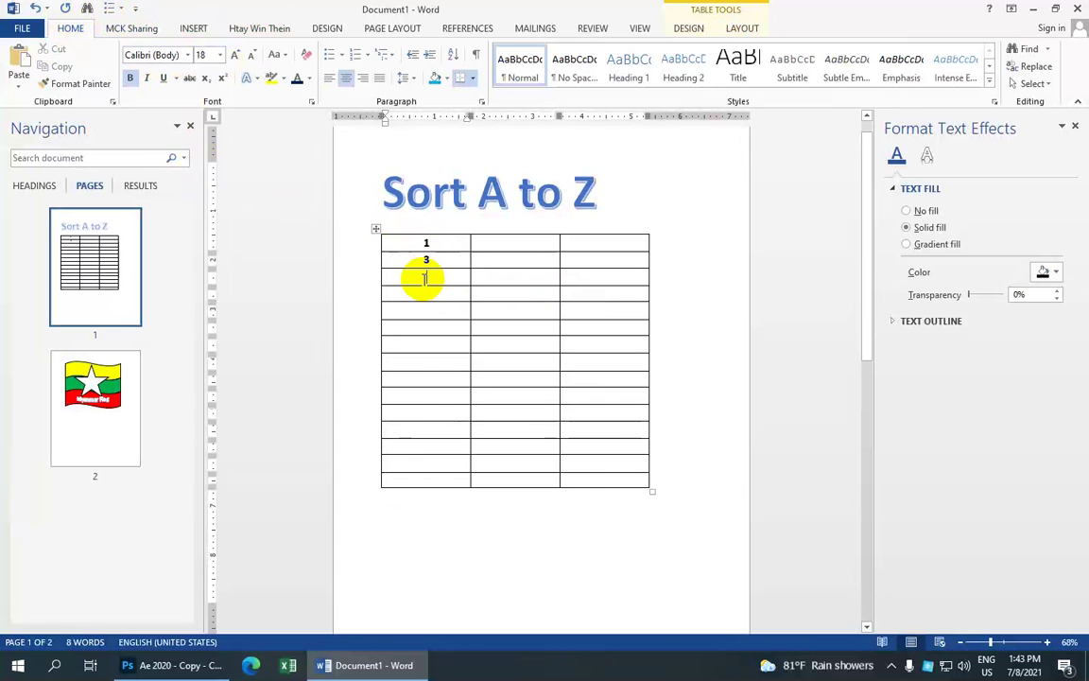
{"action": "type", "text": "4"}
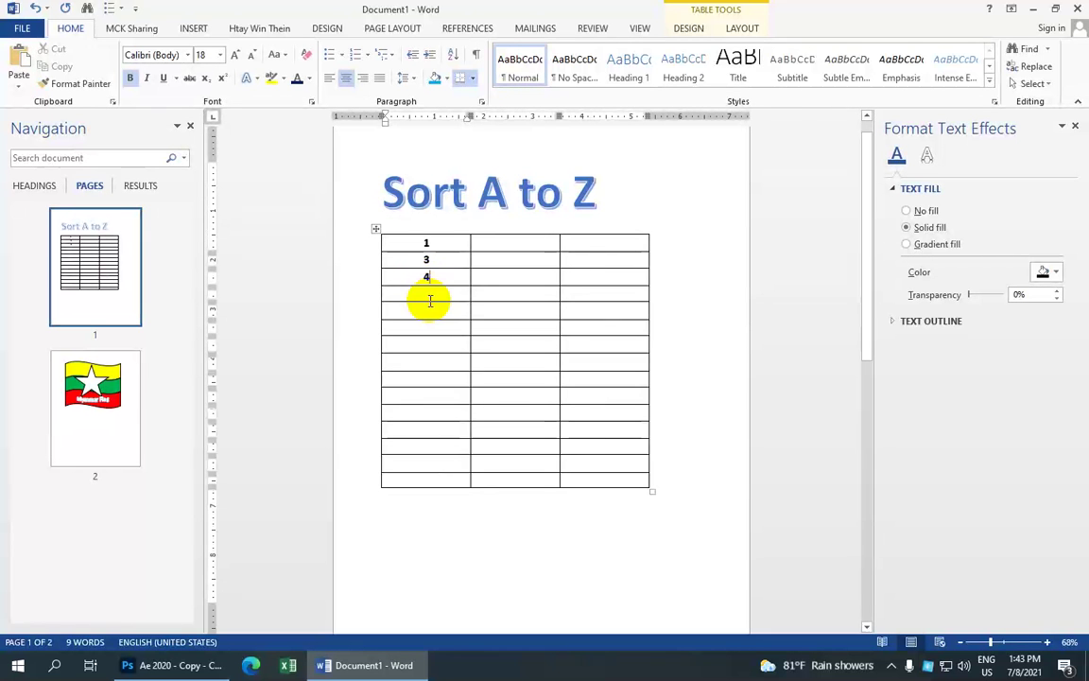
{"action": "left_click", "coordinate": [428, 301]}
{"action": "type", "text": "5"}
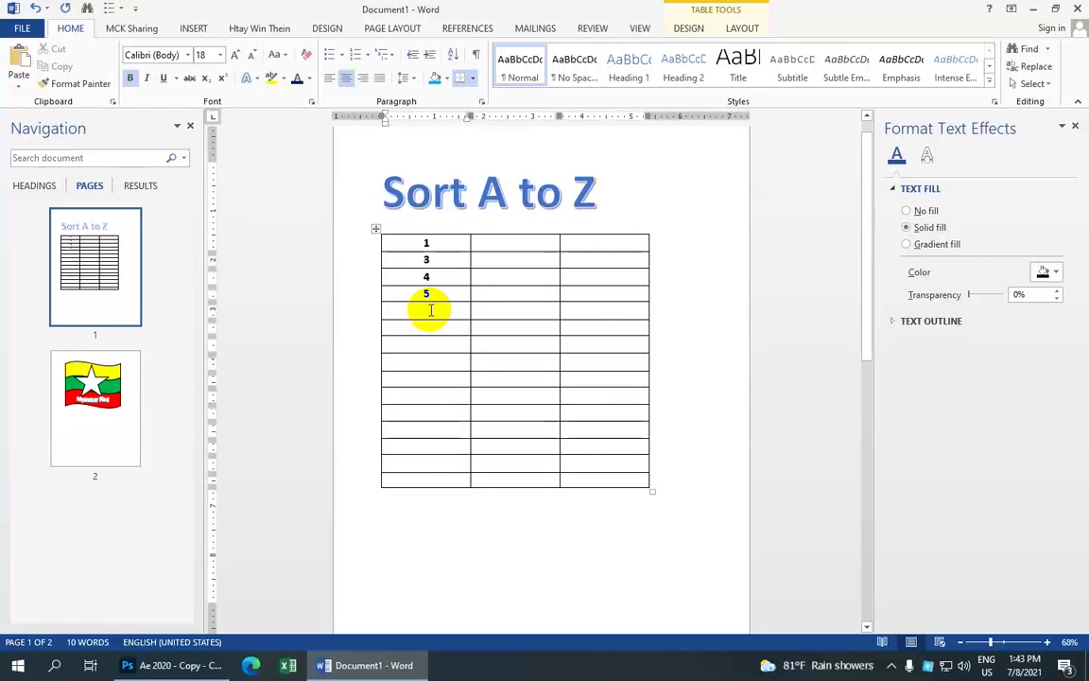
{"action": "left_click", "coordinate": [429, 310]}
{"action": "type", "text": "7"}
{"action": "type", "text": "9"}
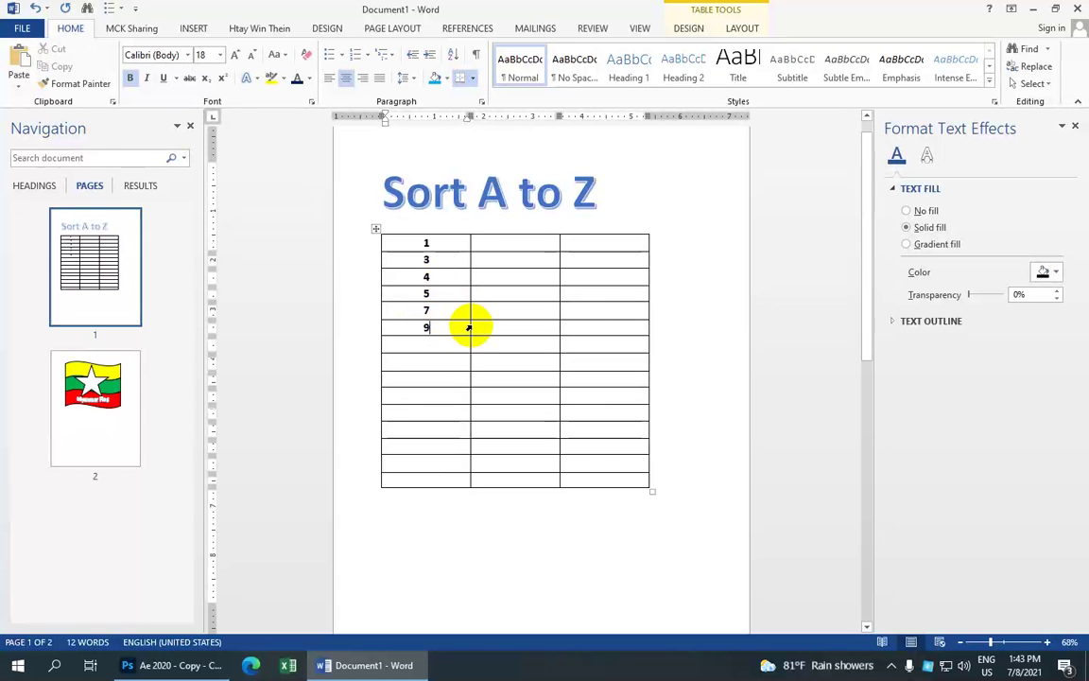
{"action": "left_click", "coordinate": [425, 348]}
{"action": "type", "text": "8"}
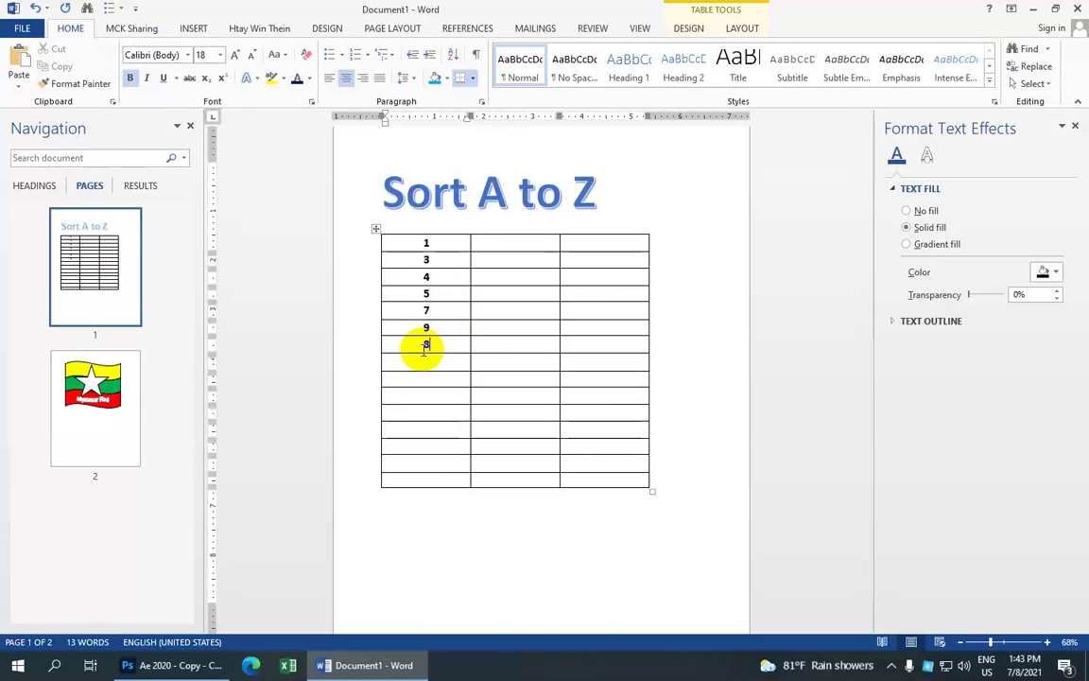
{"action": "left_click", "coordinate": [429, 358]}
Step: Fill the lower first-column cells with 10, 15, 12, 14, 11 and finally 13
{"action": "type", "text": "10"}
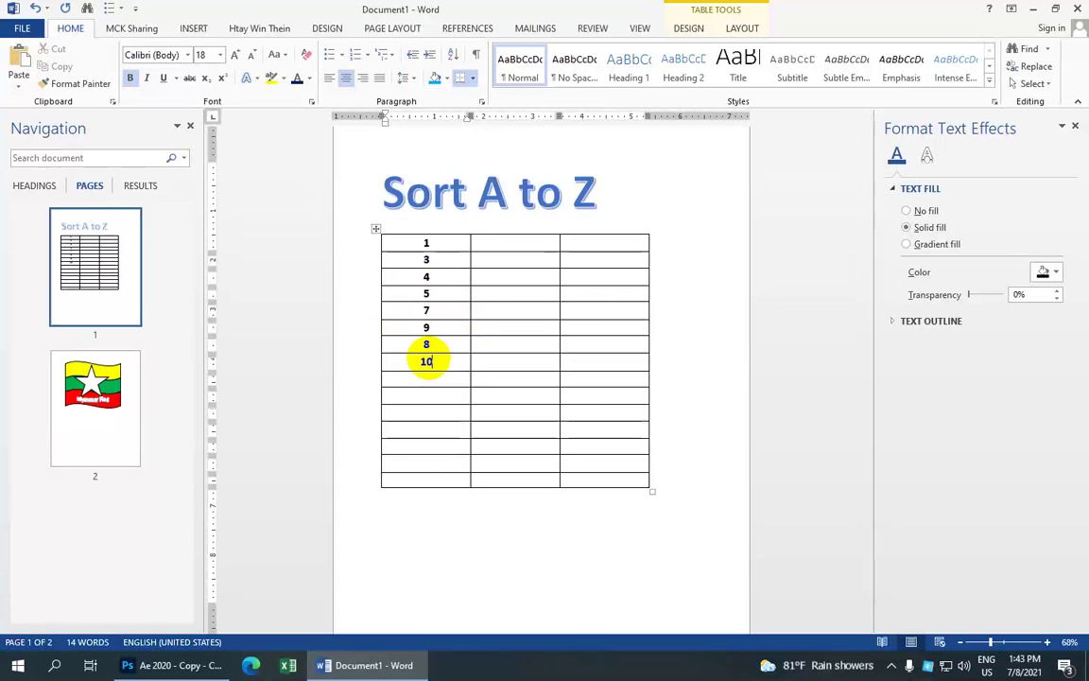
{"action": "type", "text": "15"}
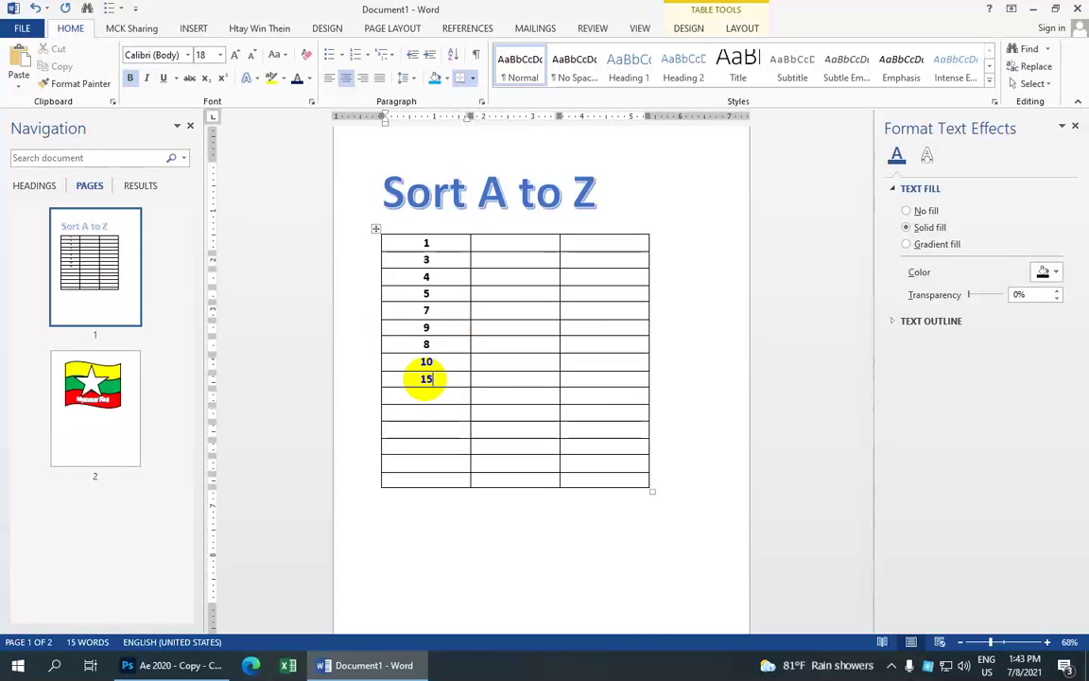
{"action": "left_click", "coordinate": [443, 393]}
{"action": "type", "text": "12"}
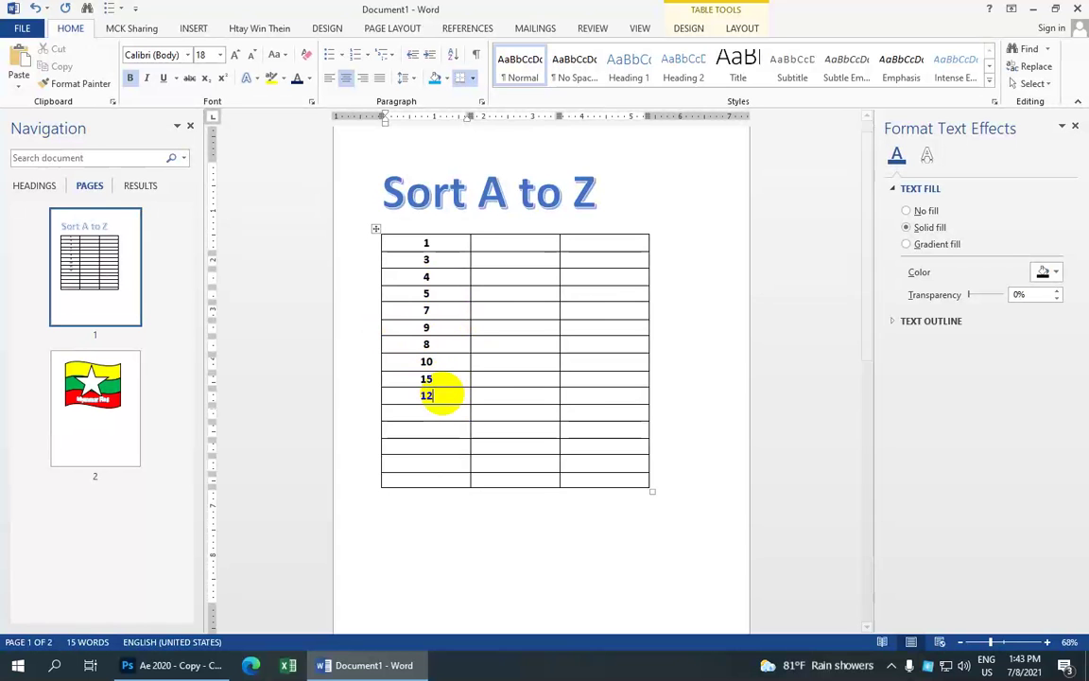
{"action": "left_click", "coordinate": [426, 411]}
{"action": "type", "text": "1"}
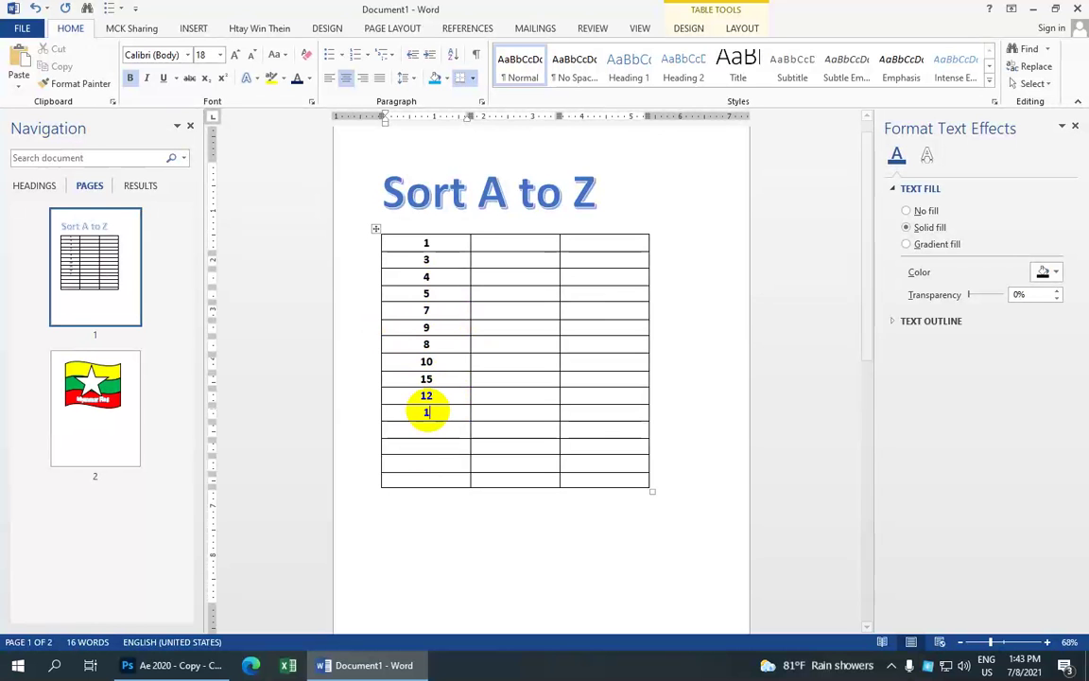
{"action": "type", "text": "4"}
{"action": "left_click", "coordinate": [427, 431]}
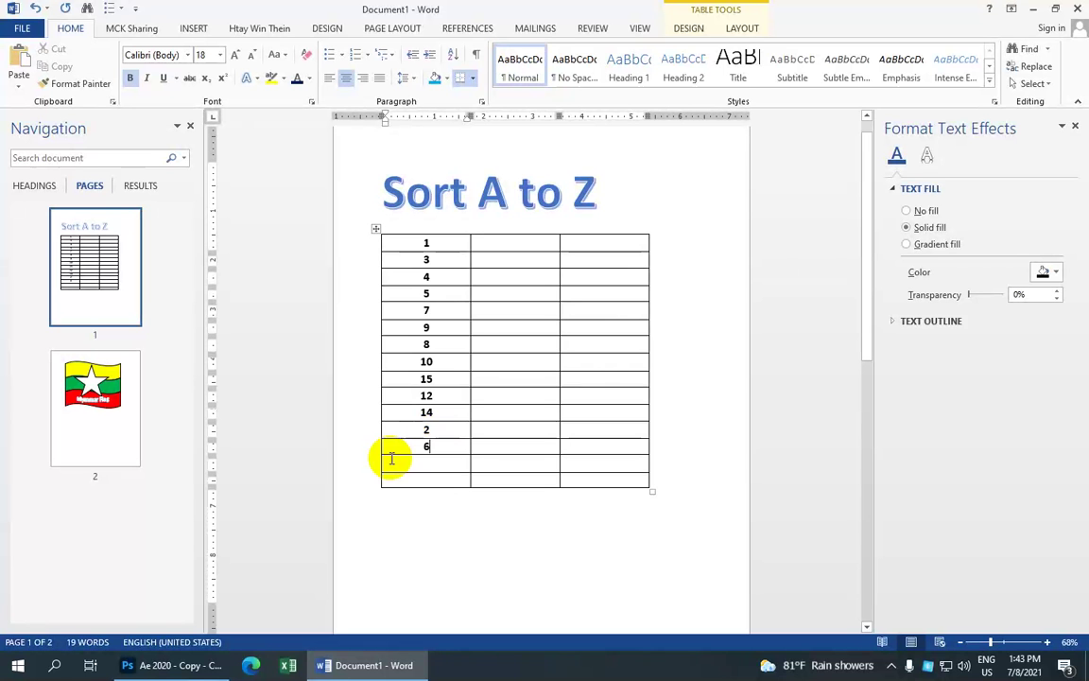
{"action": "left_click", "coordinate": [425, 464]}
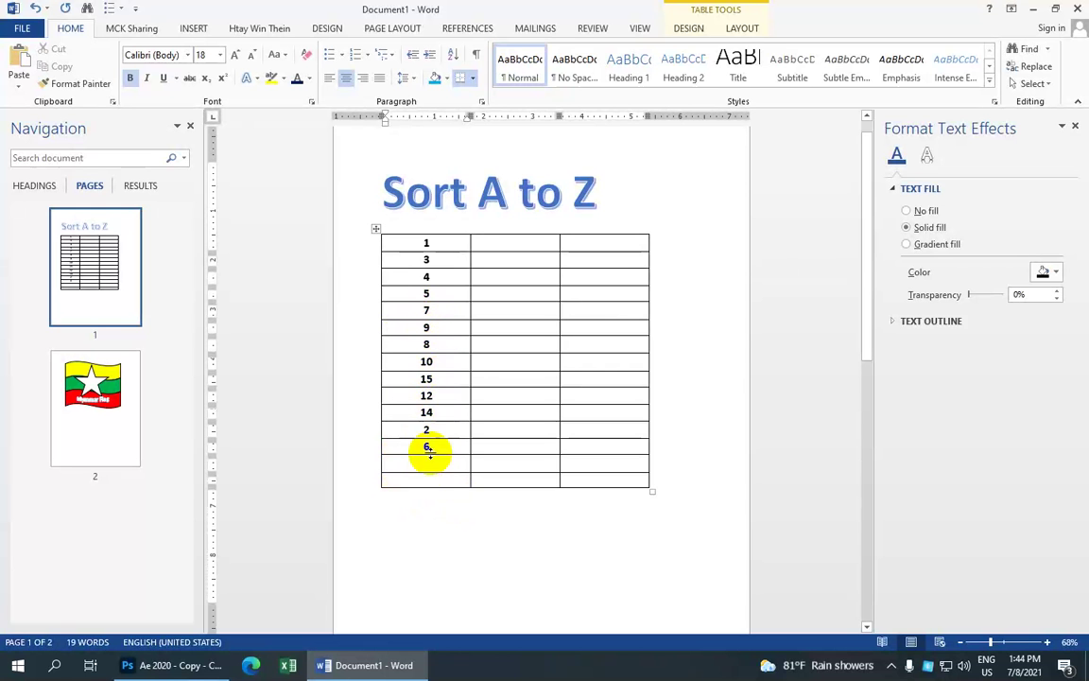
{"action": "type", "text": "11"}
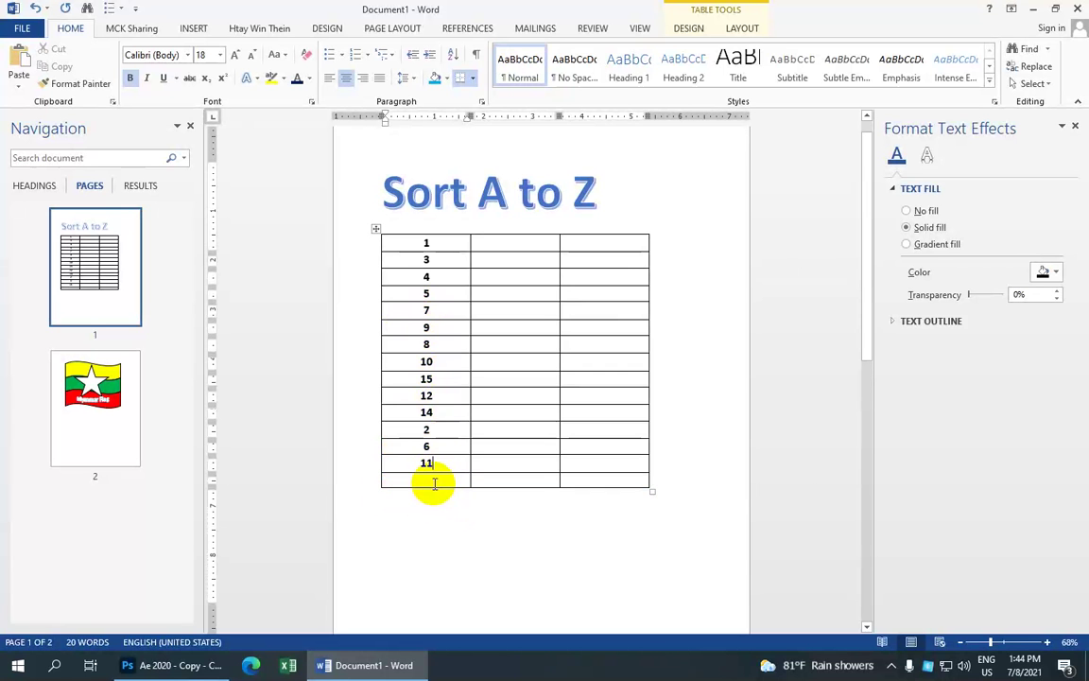
{"action": "left_click", "coordinate": [433, 482]}
{"action": "type", "text": "13"}
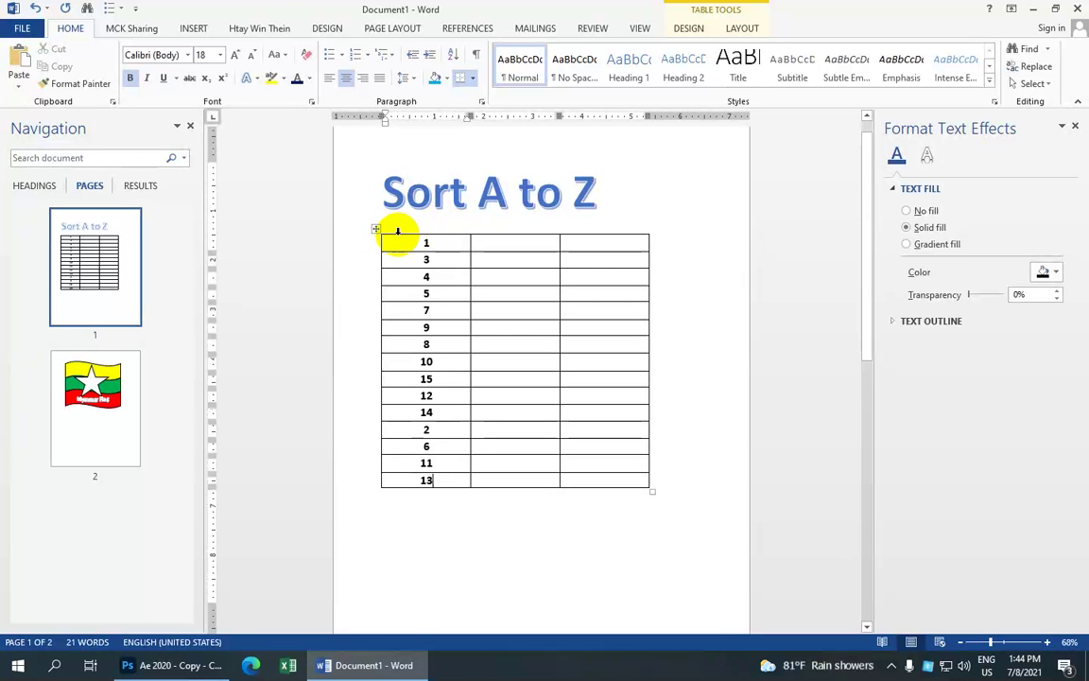
Step: Sort the first column ascending, with both sort levels set to type Number
{"action": "left_click", "coordinate": [398, 230]}
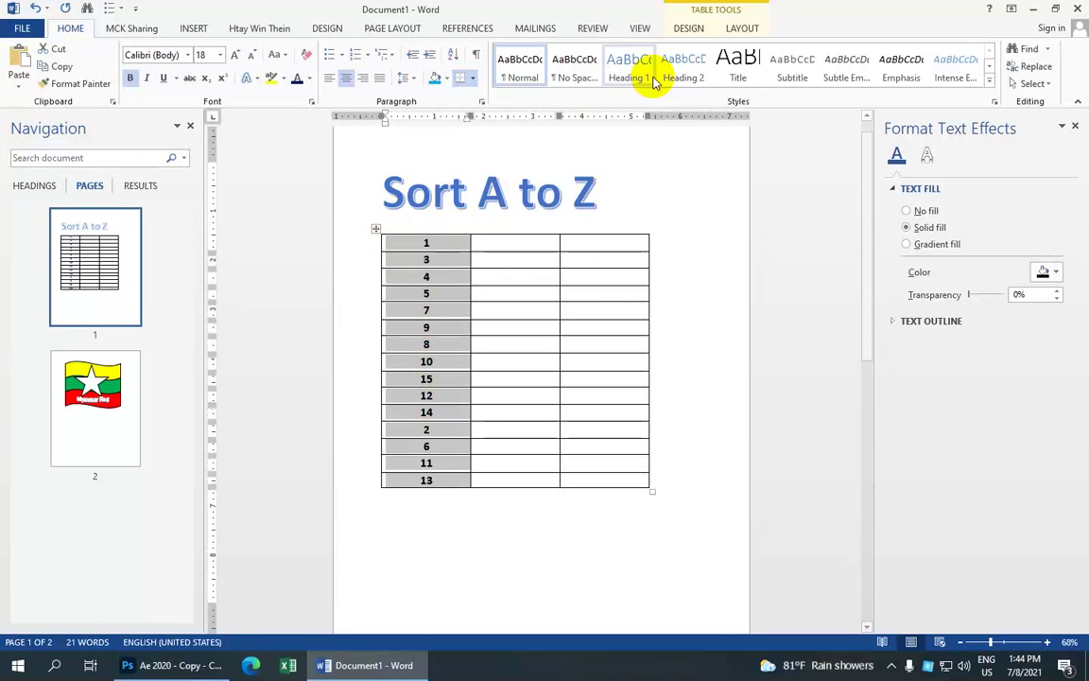
{"action": "left_click", "coordinate": [743, 27]}
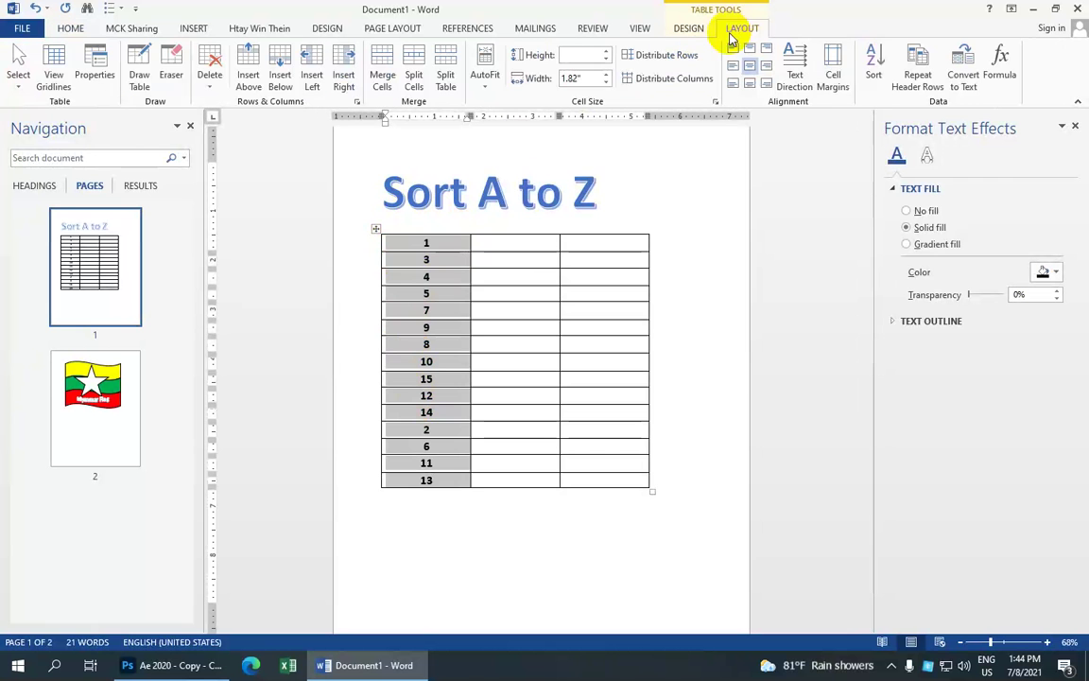
{"action": "left_click", "coordinate": [874, 68]}
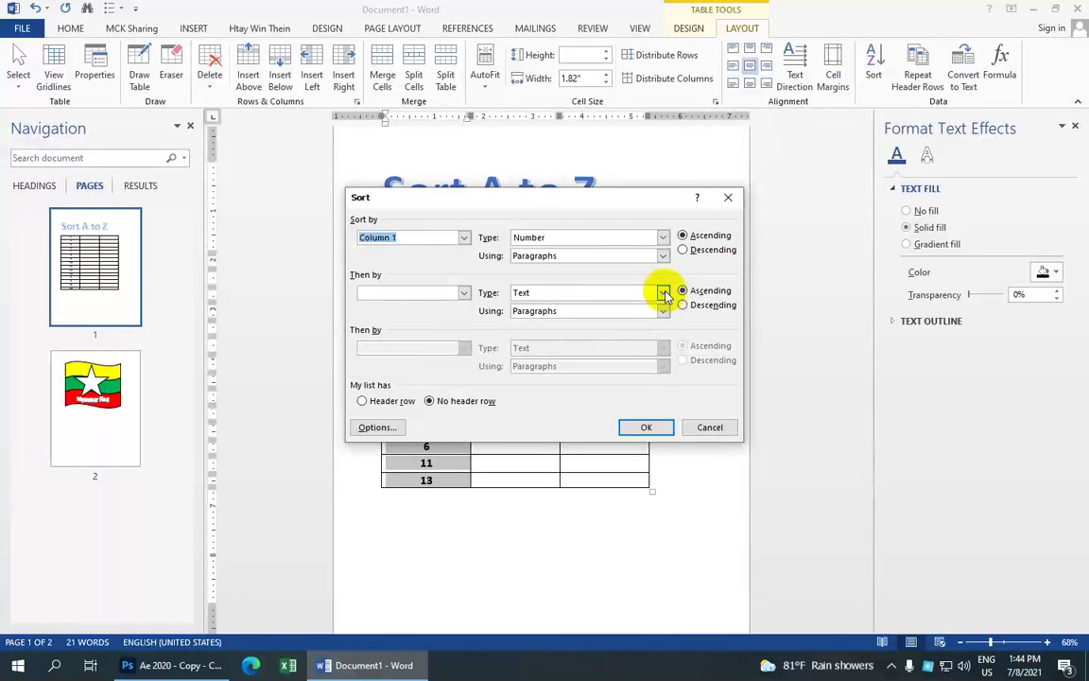
{"action": "left_click", "coordinate": [665, 294]}
{"action": "left_click", "coordinate": [600, 318]}
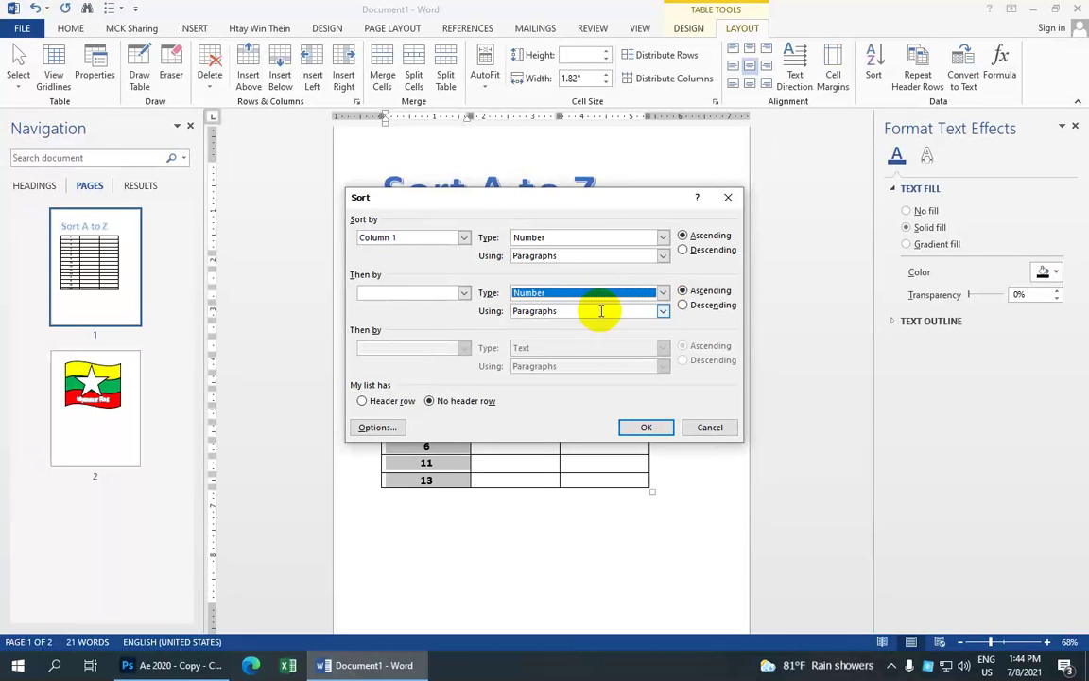
{"action": "left_click", "coordinate": [640, 427]}
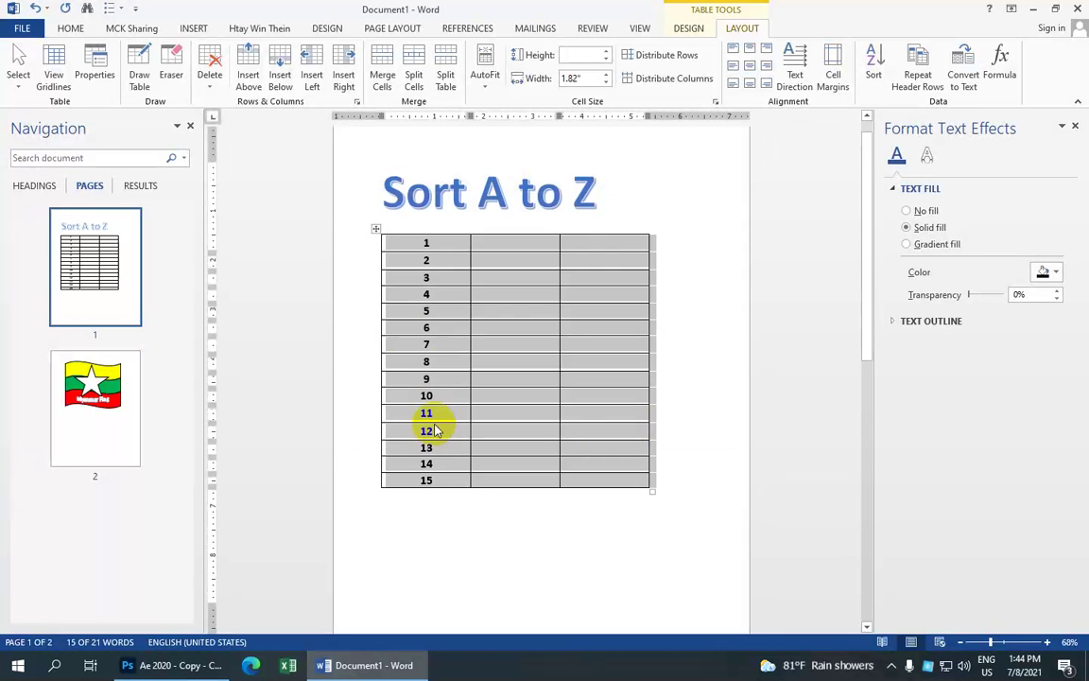
Step: Select the sorted first column and delete its numbers 1–15
{"action": "left_click", "coordinate": [430, 244]}
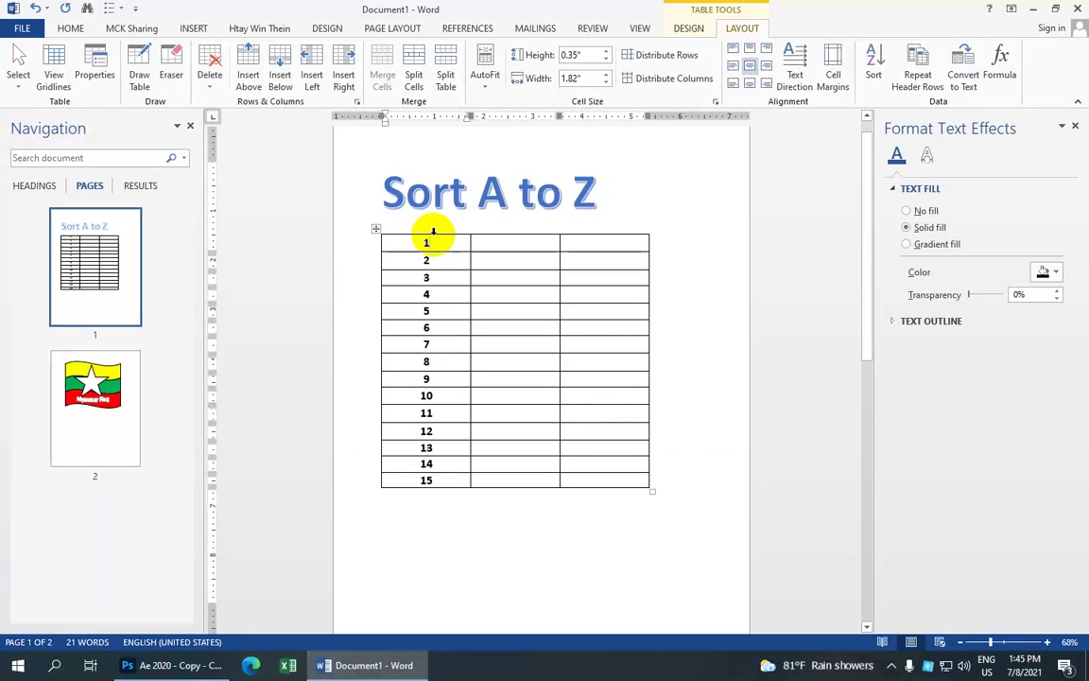
{"action": "left_click", "coordinate": [432, 235]}
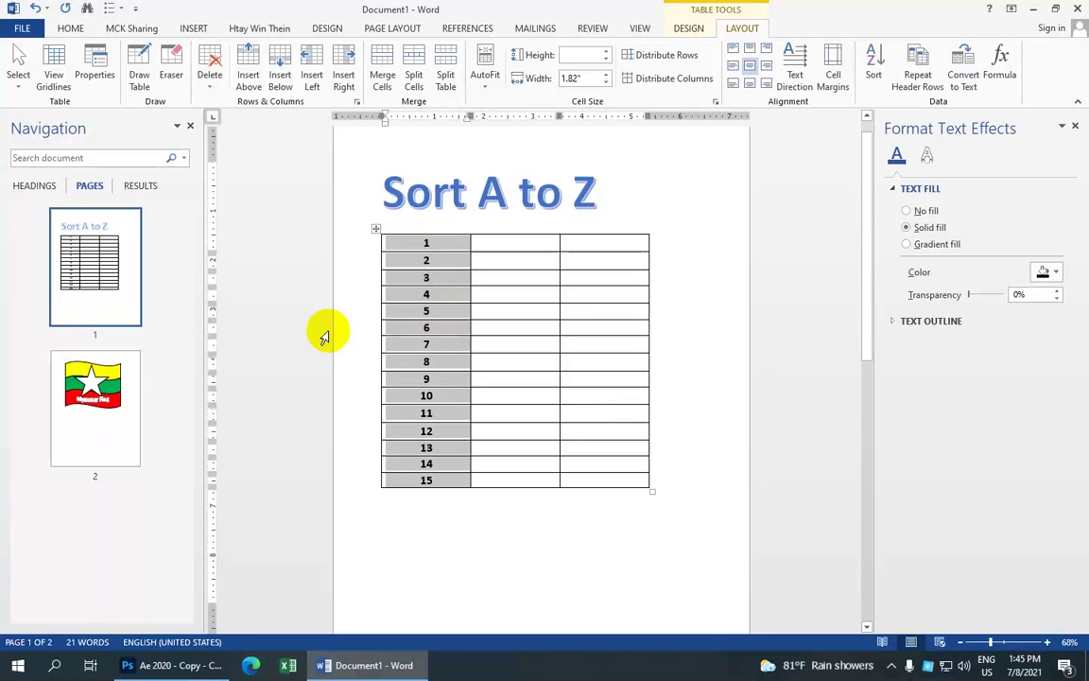
{"action": "key", "text": "Delete"}
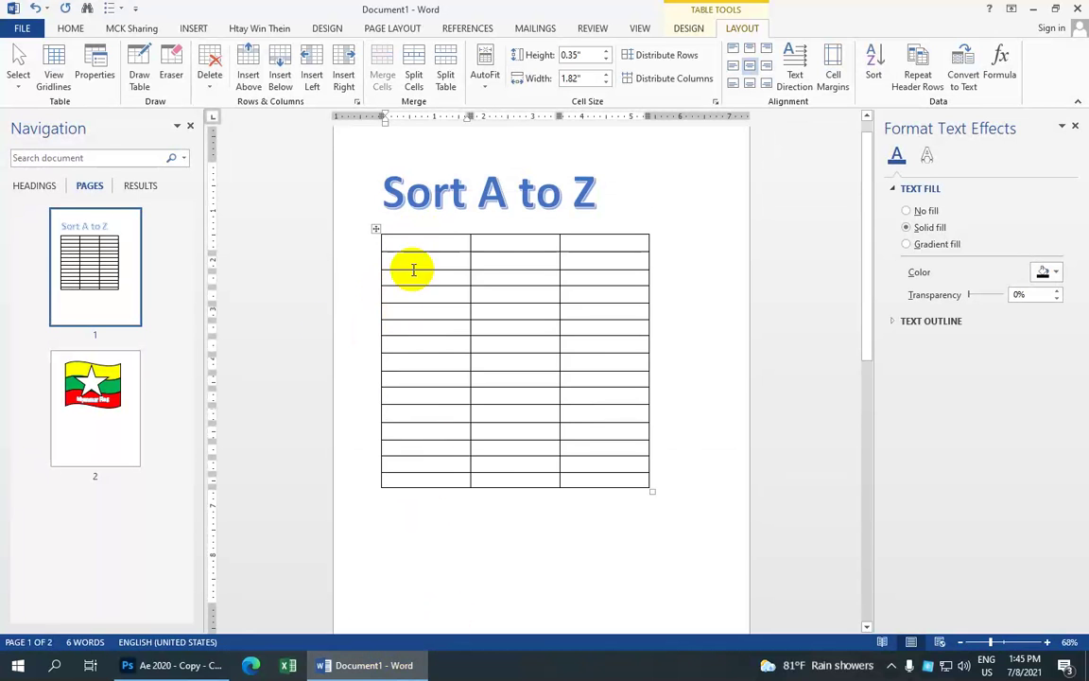
Step: Type the letters b, d, a, c, e, g, f and h into the top cells of column 1
{"action": "left_click", "coordinate": [425, 245]}
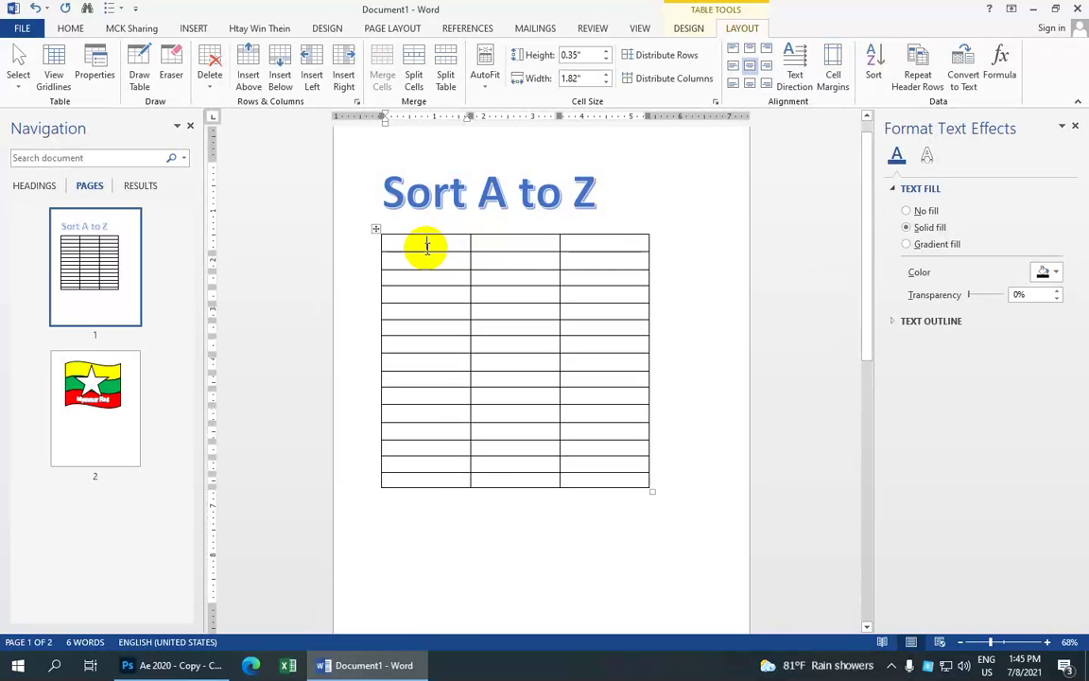
{"action": "type", "text": "b"}
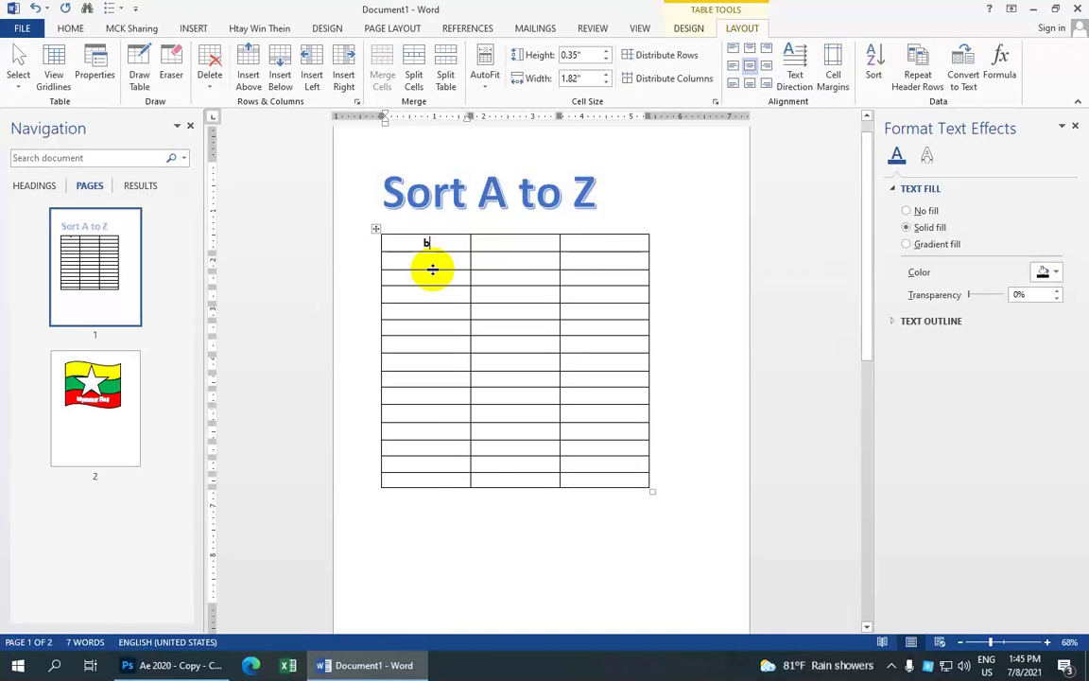
{"action": "left_click", "coordinate": [435, 267]}
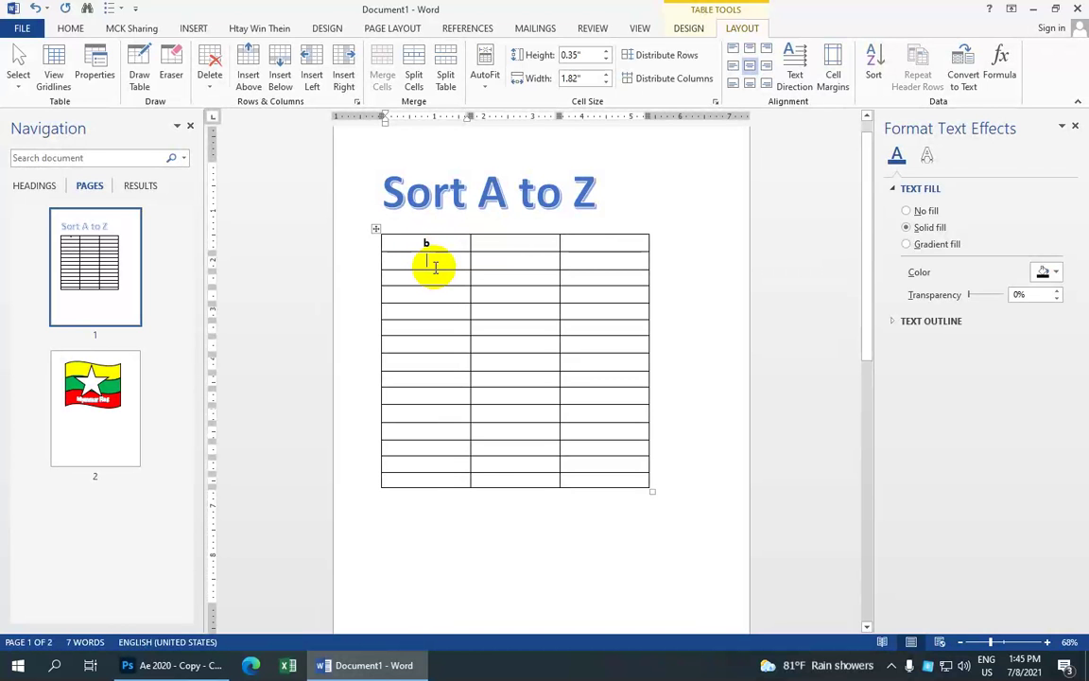
{"action": "type", "text": "d"}
{"action": "left_click", "coordinate": [428, 279]}
{"action": "type", "text": "a"}
{"action": "left_click", "coordinate": [430, 297]}
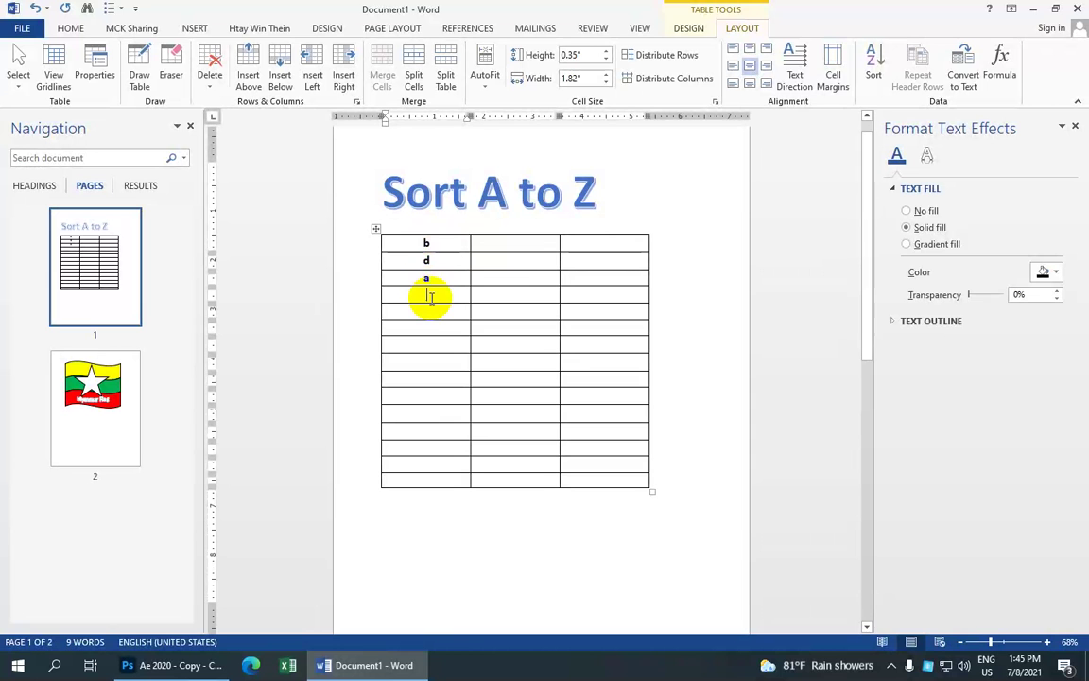
{"action": "type", "text": "c"}
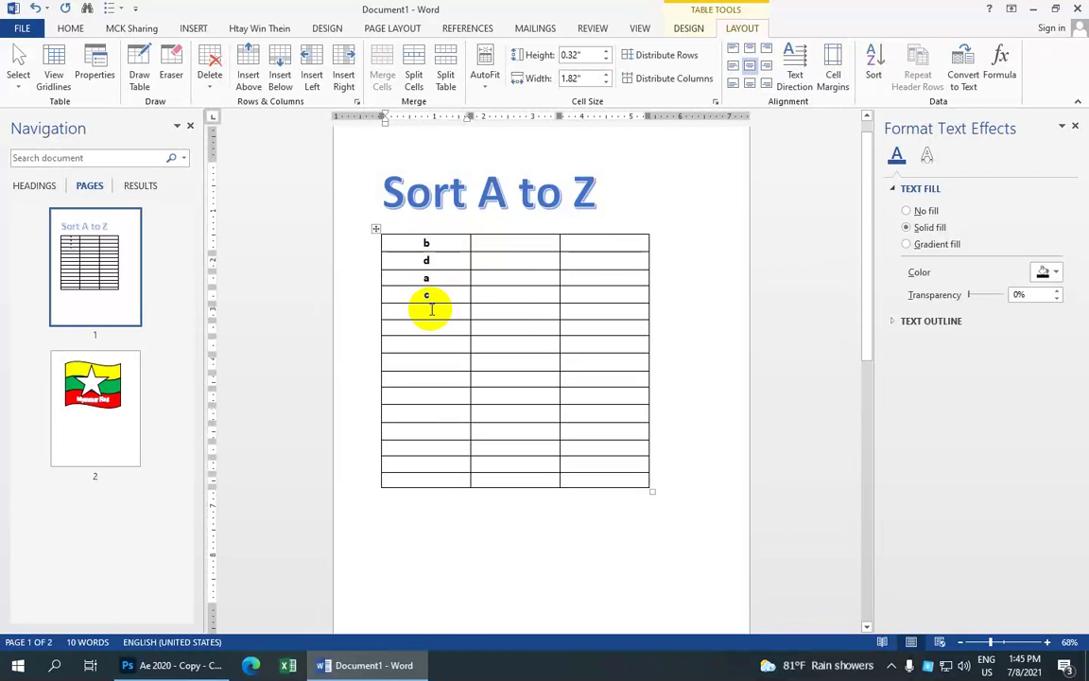
{"action": "type", "text": "e"}
{"action": "double_click", "coordinate": [428, 331]}
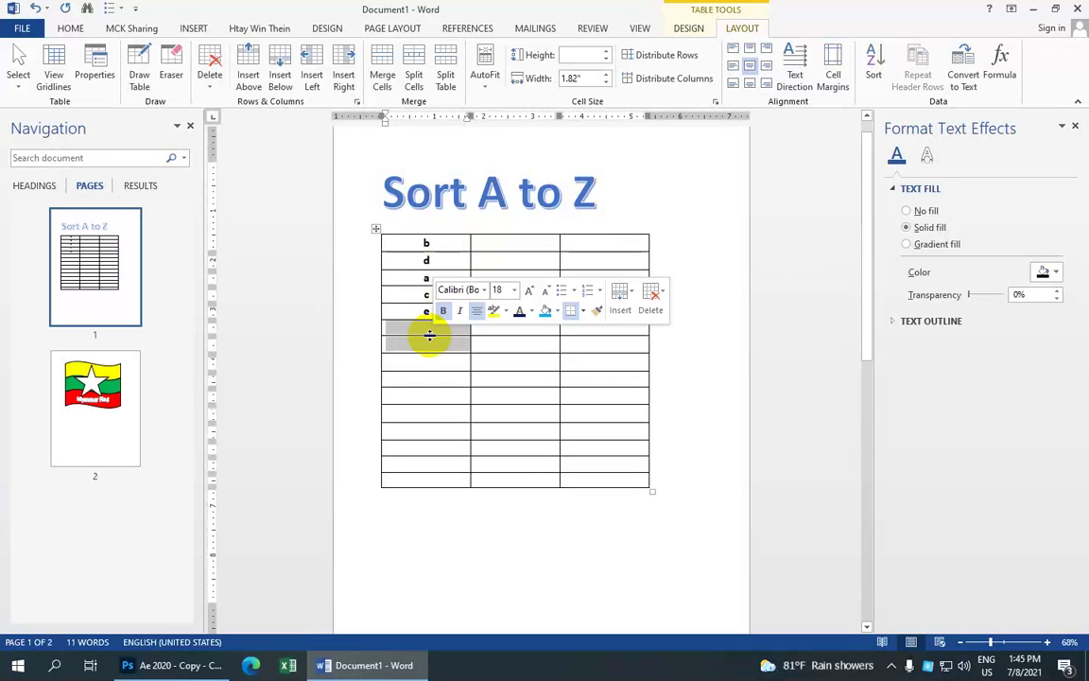
{"action": "type", "text": "f"}
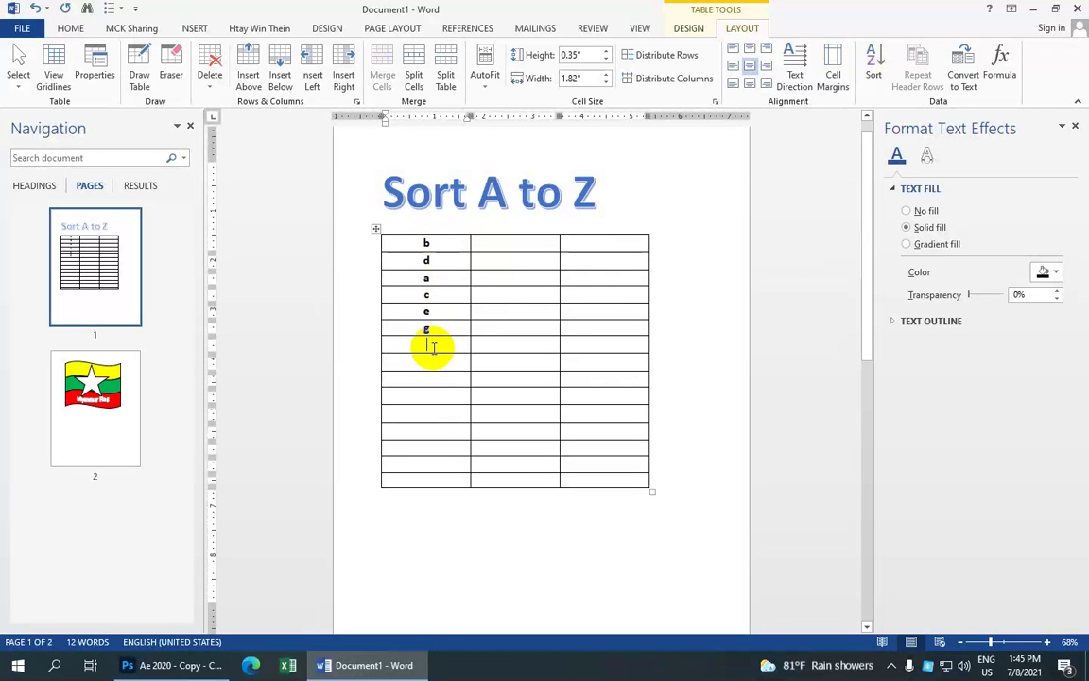
{"action": "left_click", "coordinate": [434, 346]}
{"action": "type", "text": "f"}
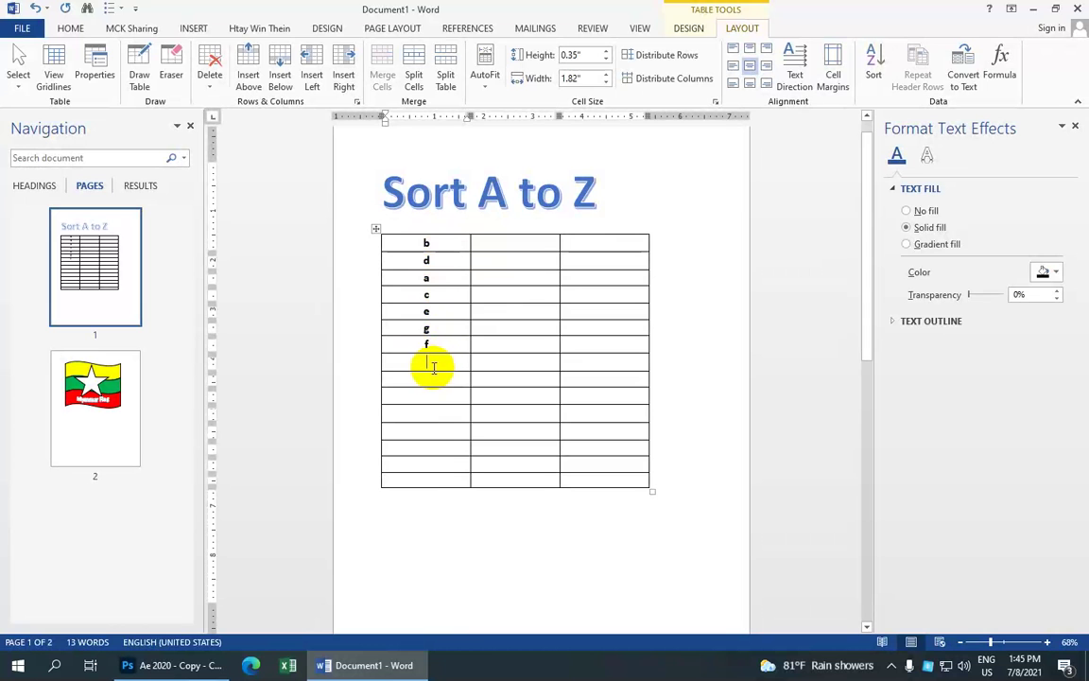
{"action": "type", "text": "h"}
Step: Enter k, j, l, i, p, q and m in the remaining first-column cells
{"action": "left_click", "coordinate": [428, 379]}
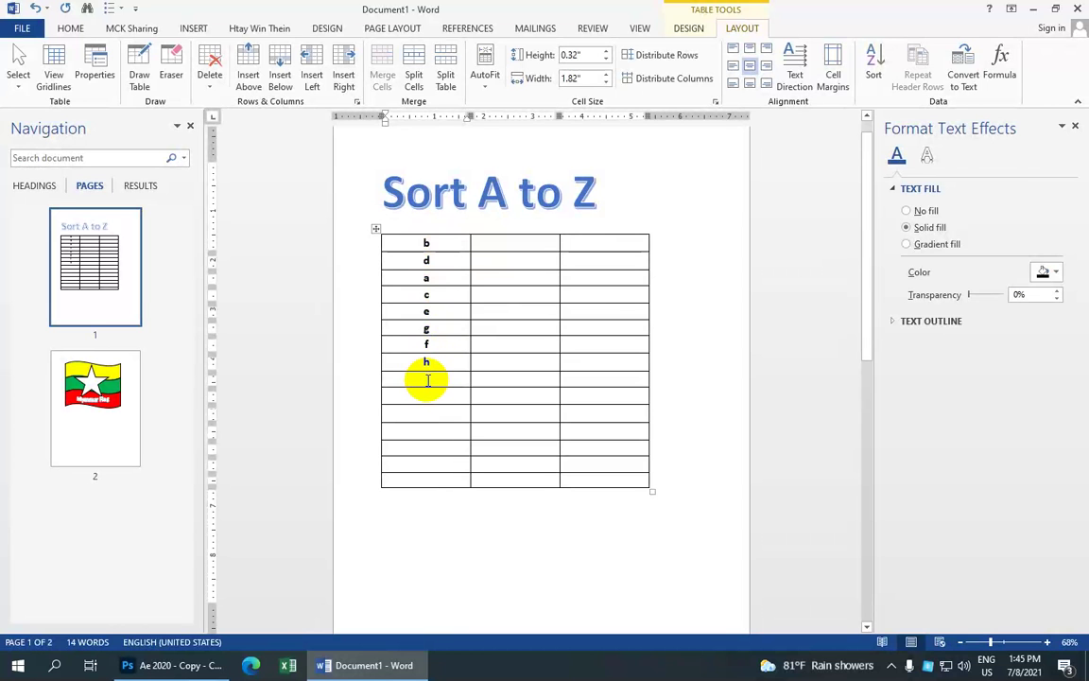
{"action": "type", "text": "k"}
{"action": "left_click", "coordinate": [431, 399]}
{"action": "type", "text": "j"}
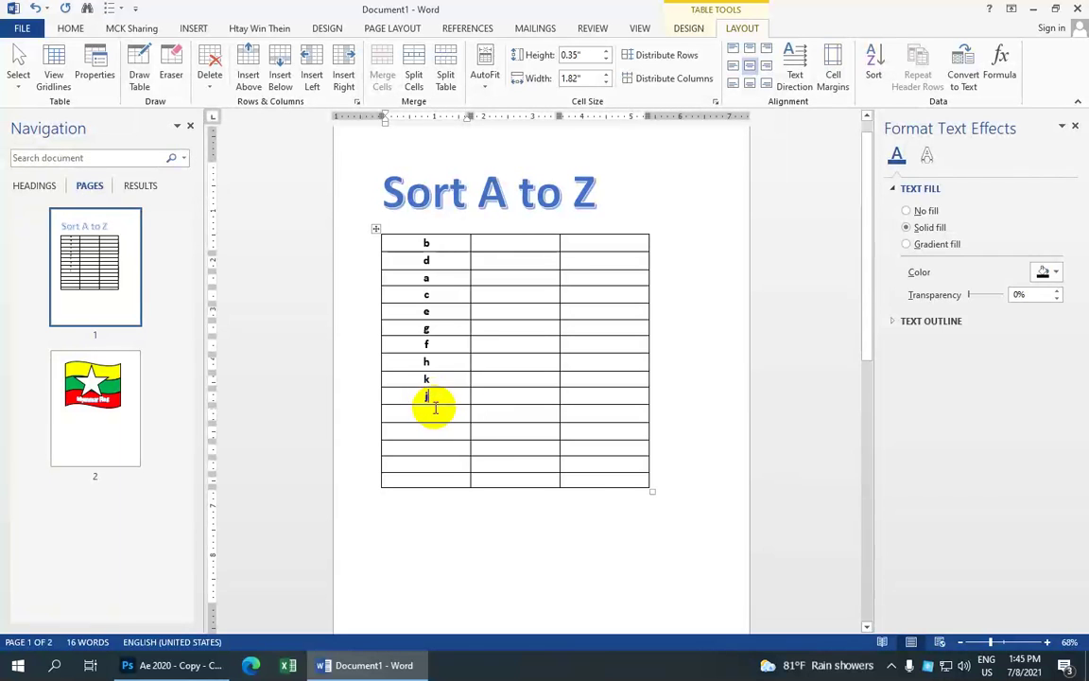
{"action": "left_click", "coordinate": [447, 420]}
{"action": "type", "text": "l"}
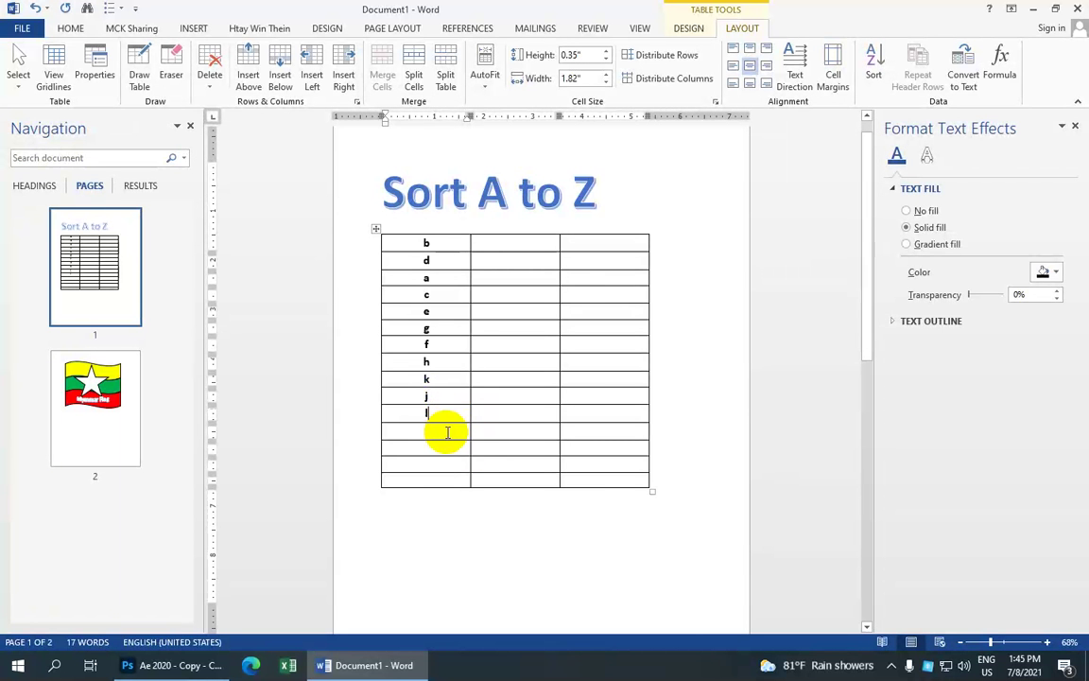
{"action": "left_click", "coordinate": [445, 433]}
{"action": "type", "text": "i"}
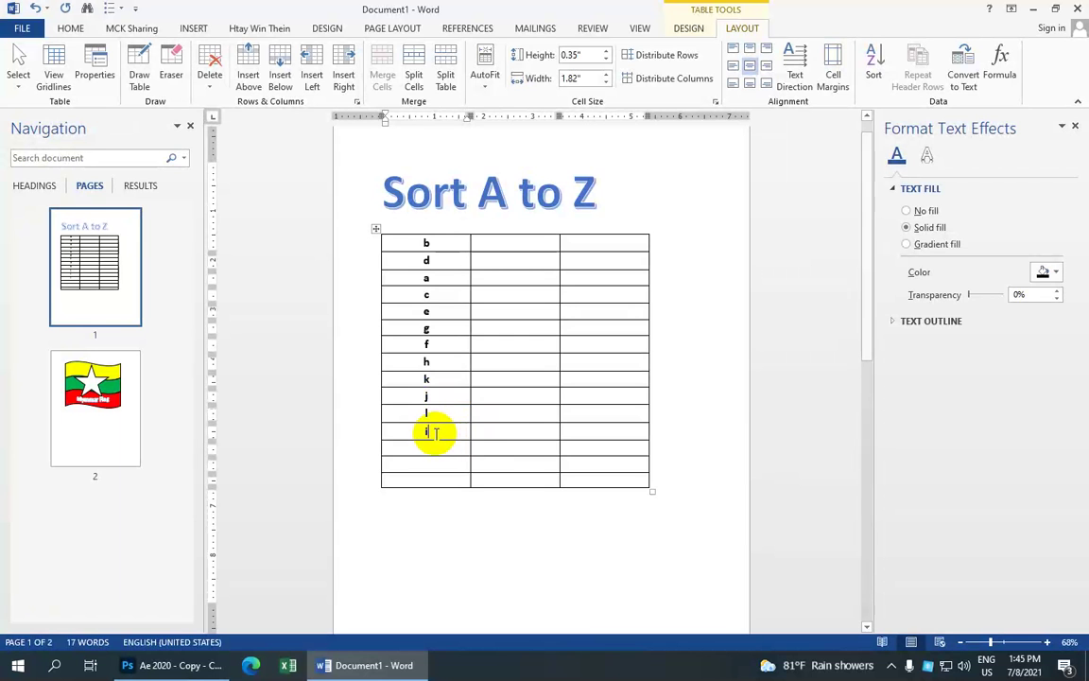
{"action": "left_click_drag", "start_coordinate": [433, 445], "coordinate": [436, 457]}
{"action": "left_click", "coordinate": [431, 450]}
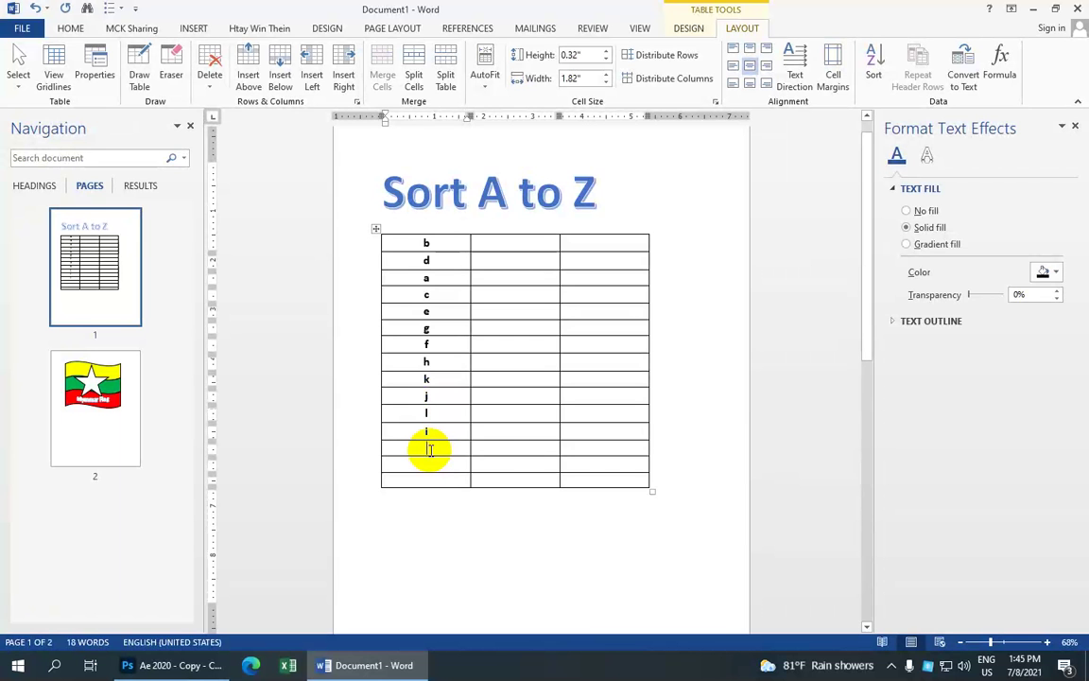
{"action": "type", "text": "p"}
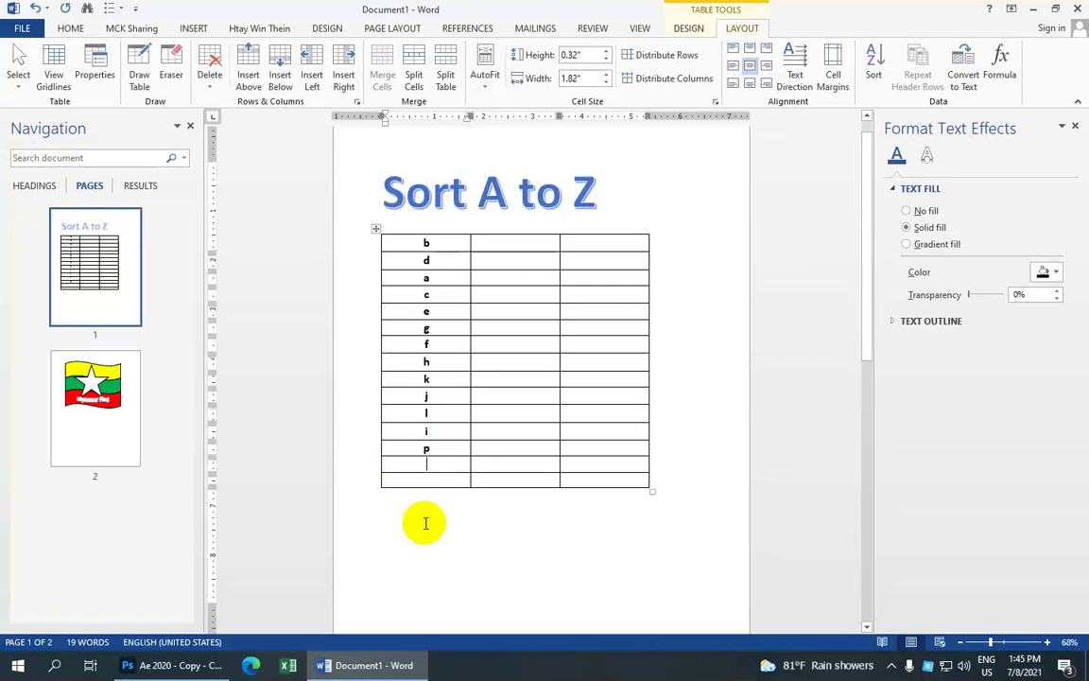
{"action": "key", "text": "Down"}
{"action": "type", "text": "q"}
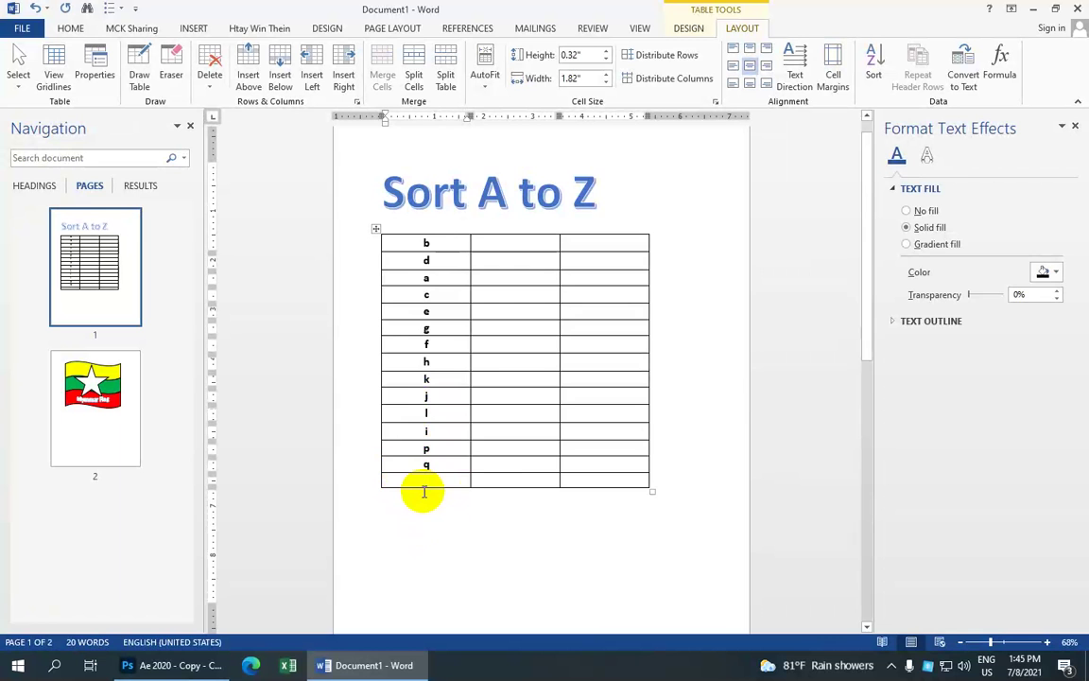
{"action": "key", "text": "Down"}
{"action": "type", "text": "m"}
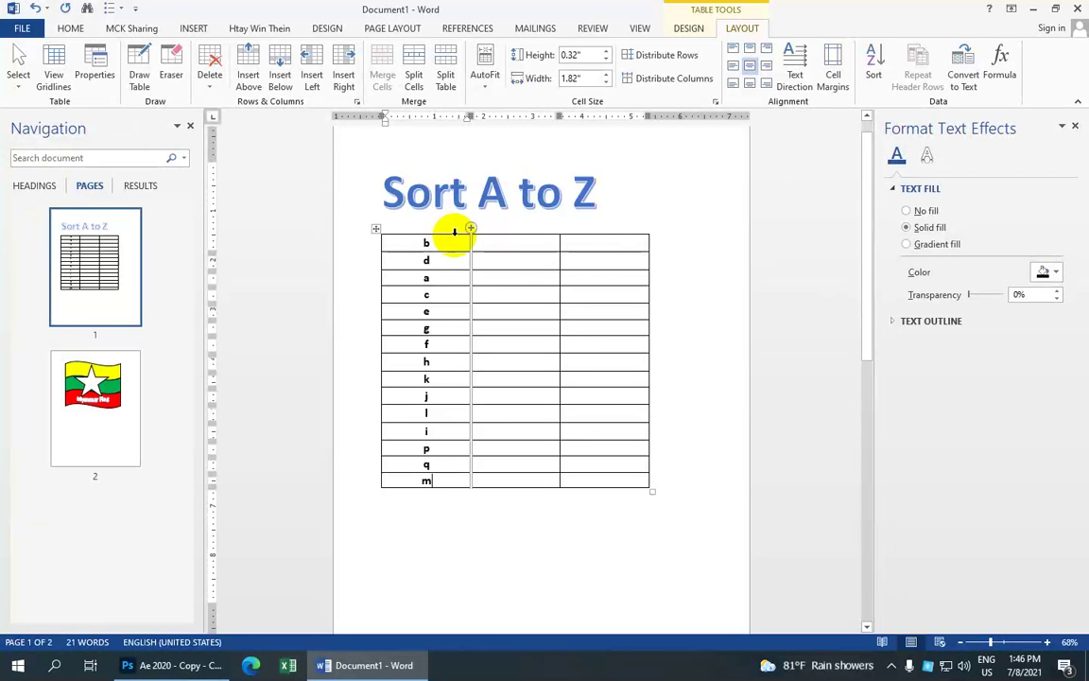
Step: Sort the letter column ascending with Text as the type for both Sort by and Then by
{"action": "left_click", "coordinate": [453, 233]}
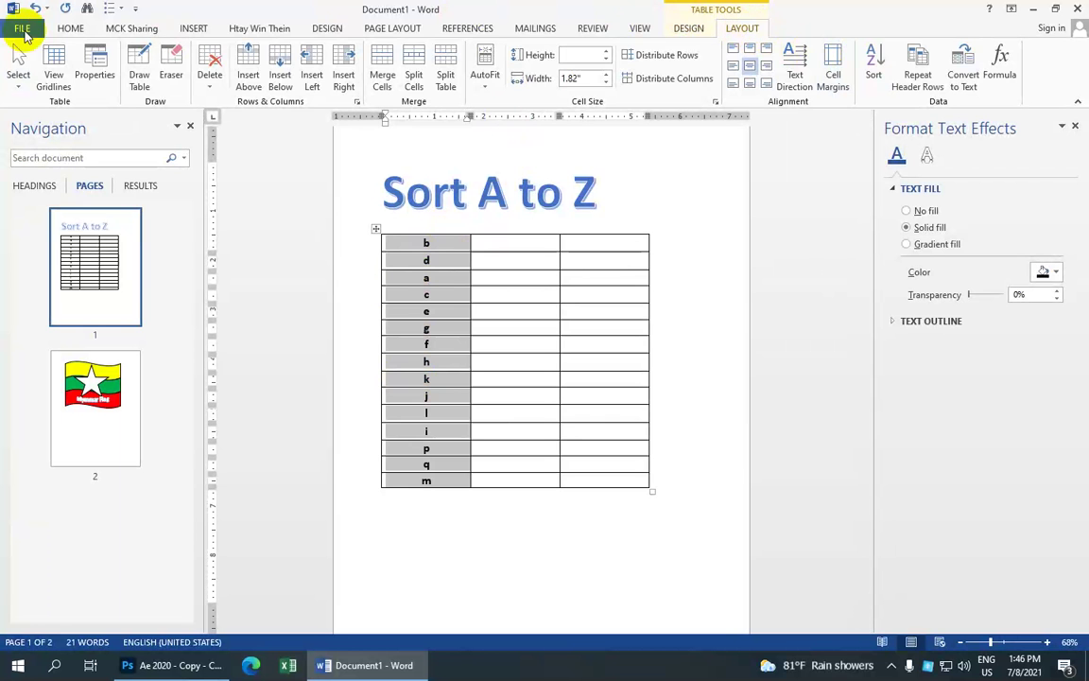
{"action": "left_click", "coordinate": [64, 28]}
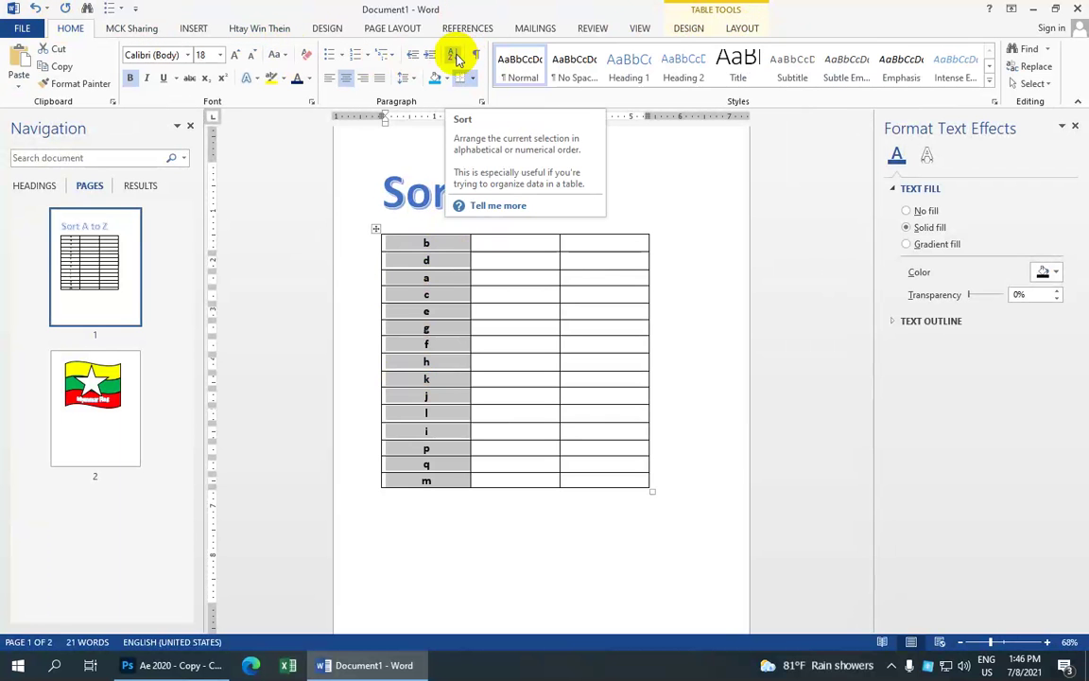
{"action": "left_click", "coordinate": [455, 56]}
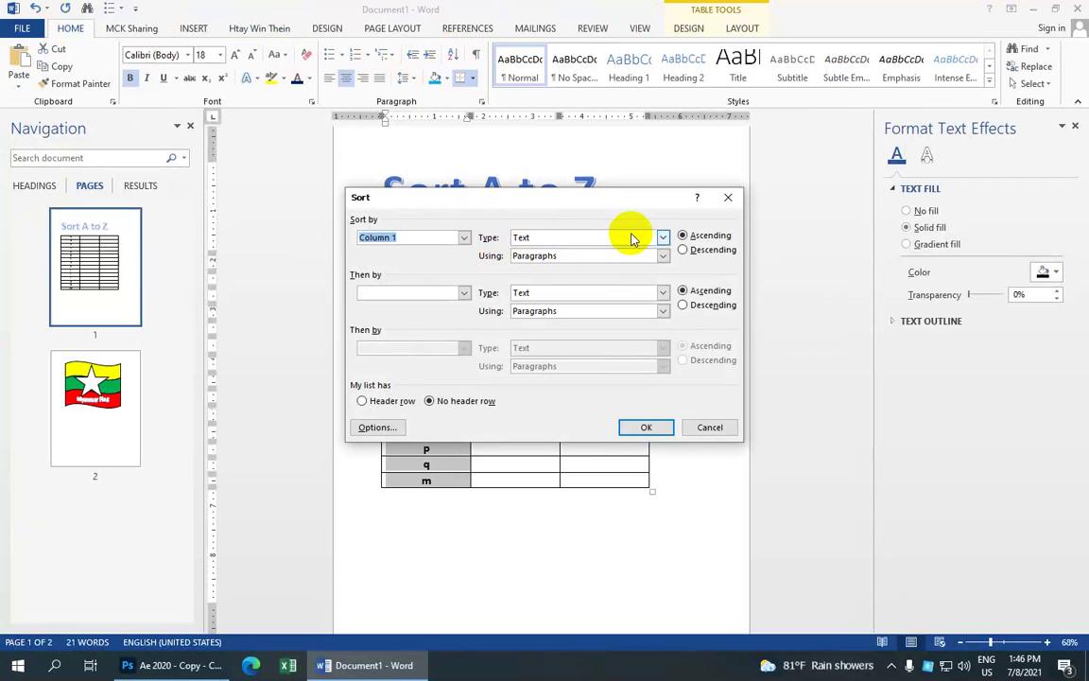
{"action": "left_click", "coordinate": [663, 238]}
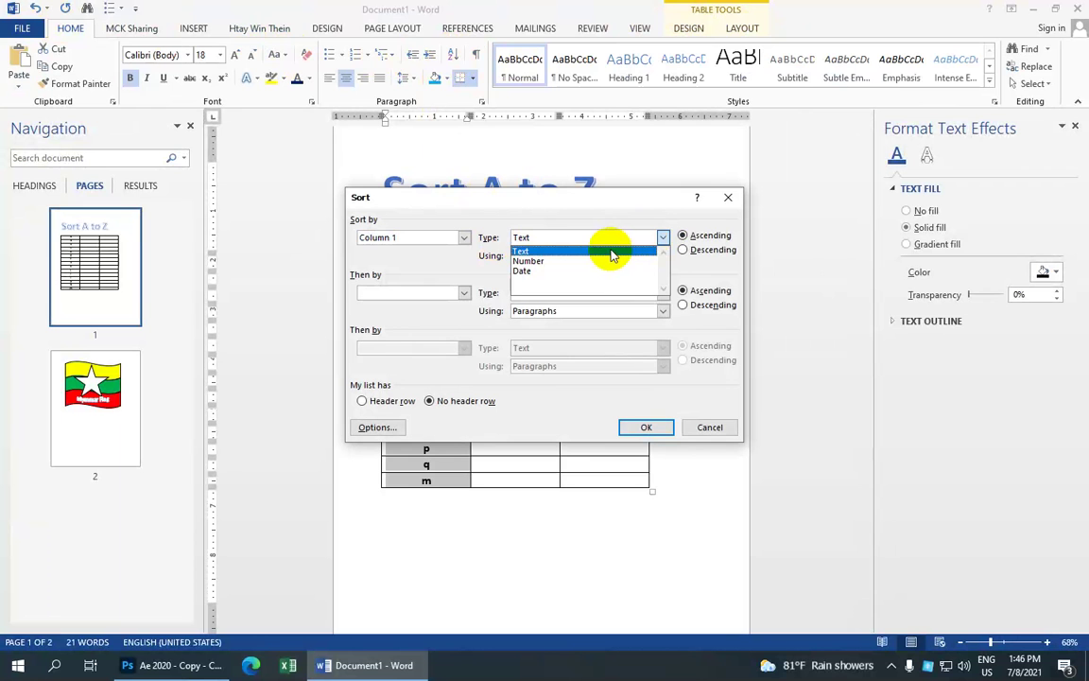
{"action": "left_click", "coordinate": [611, 251]}
{"action": "left_click", "coordinate": [660, 293]}
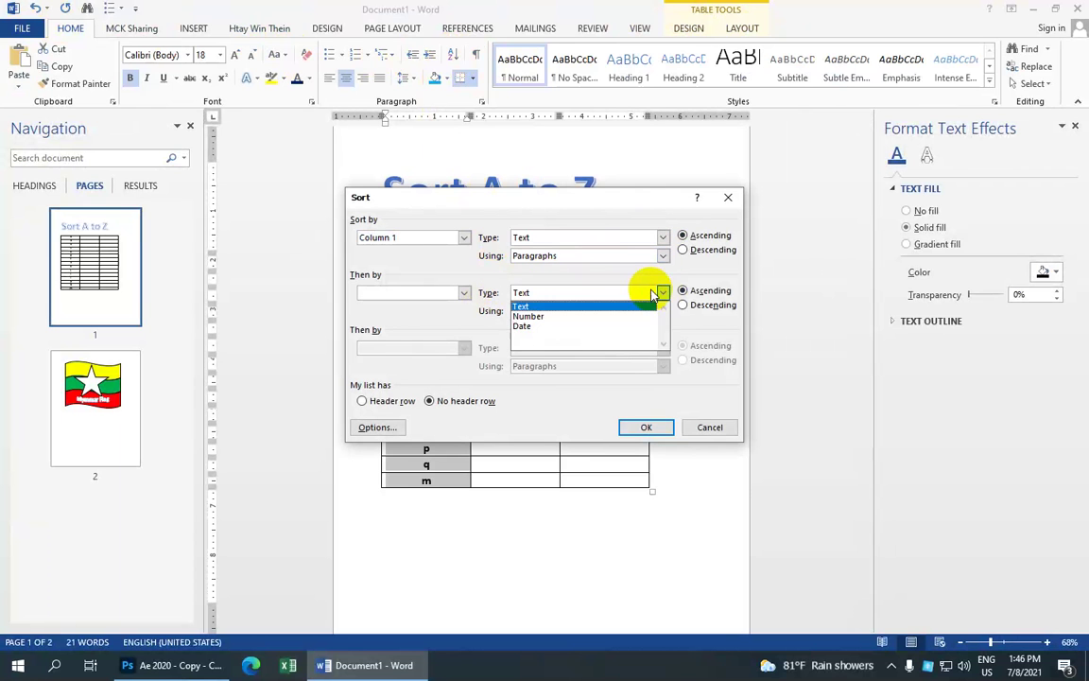
{"action": "left_click", "coordinate": [610, 295]}
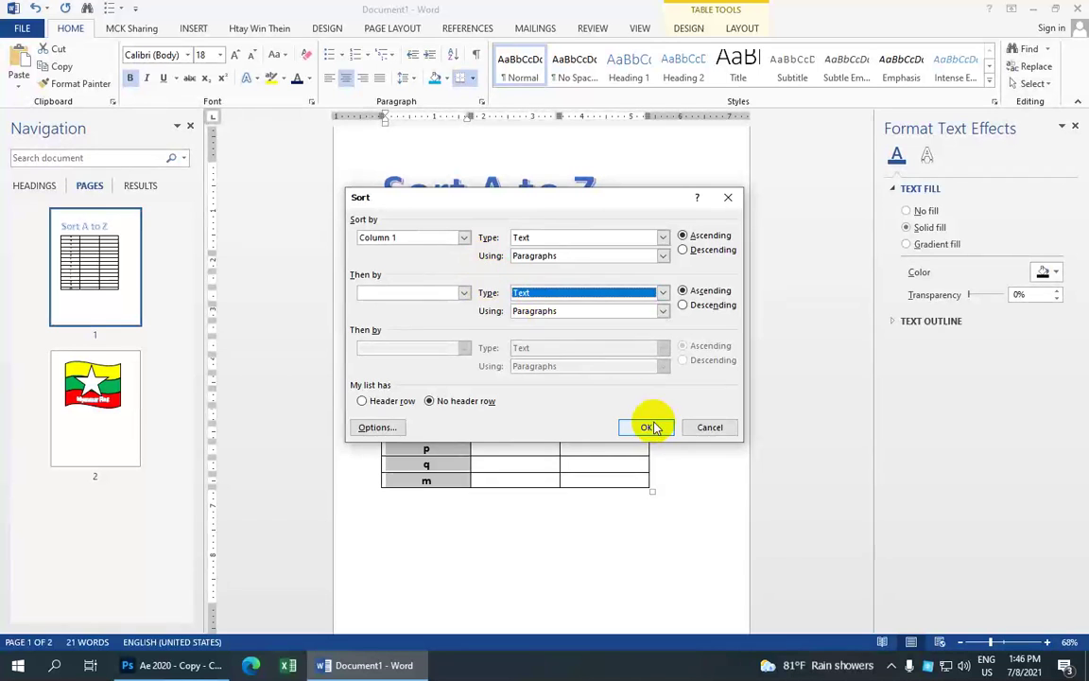
{"action": "left_click", "coordinate": [651, 427]}
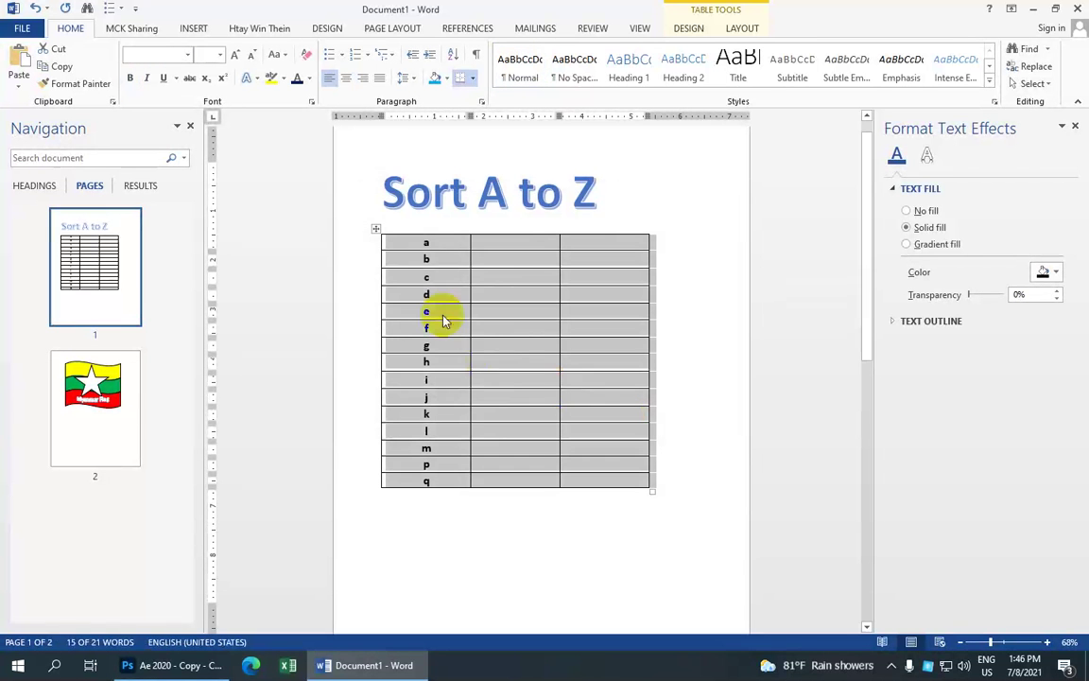
{"action": "left_click", "coordinate": [443, 244]}
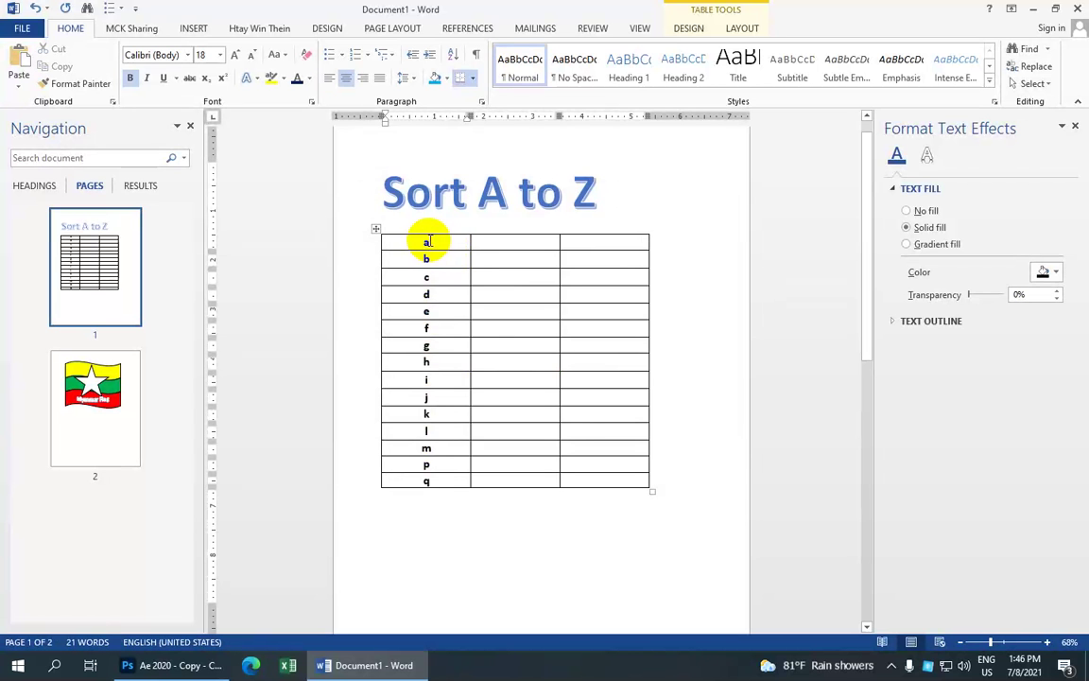
{"action": "mouse_move", "coordinate": [404, 244]}
{"action": "left_mouse_down"}
{"action": "mouse_move", "coordinate": [422, 362]}
{"action": "mouse_move", "coordinate": [421, 487]}
{"action": "left_mouse_up"}
{"action": "left_click", "coordinate": [424, 488]}
{"action": "left_click", "coordinate": [413, 240]}
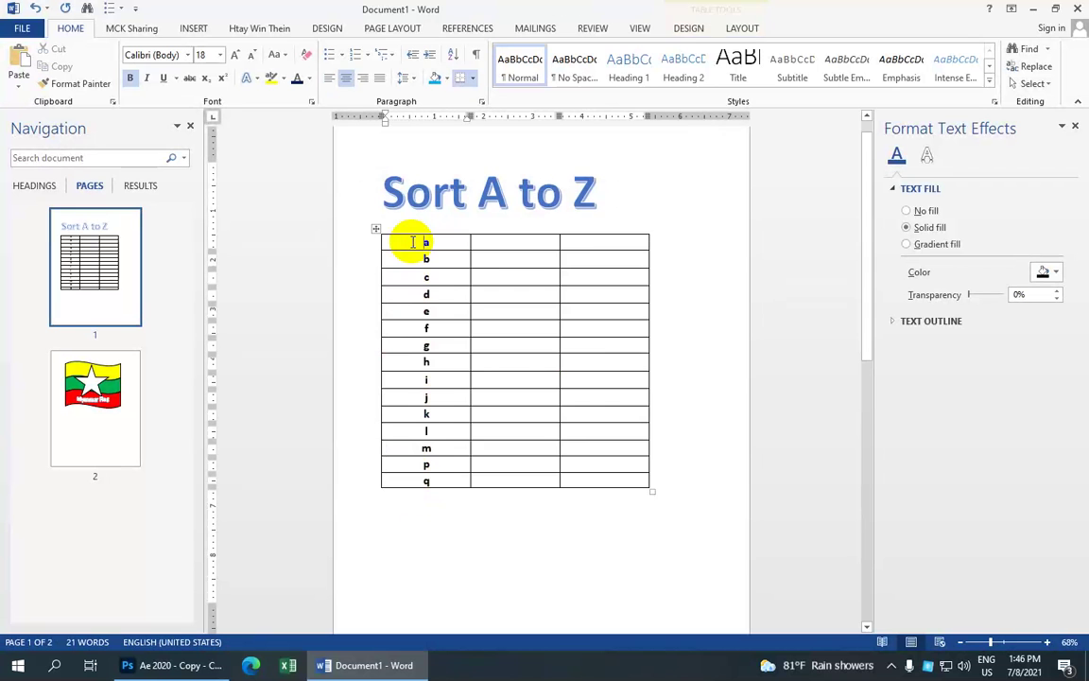
{"action": "left_click_drag", "start_coordinate": [413, 238], "coordinate": [443, 490]}
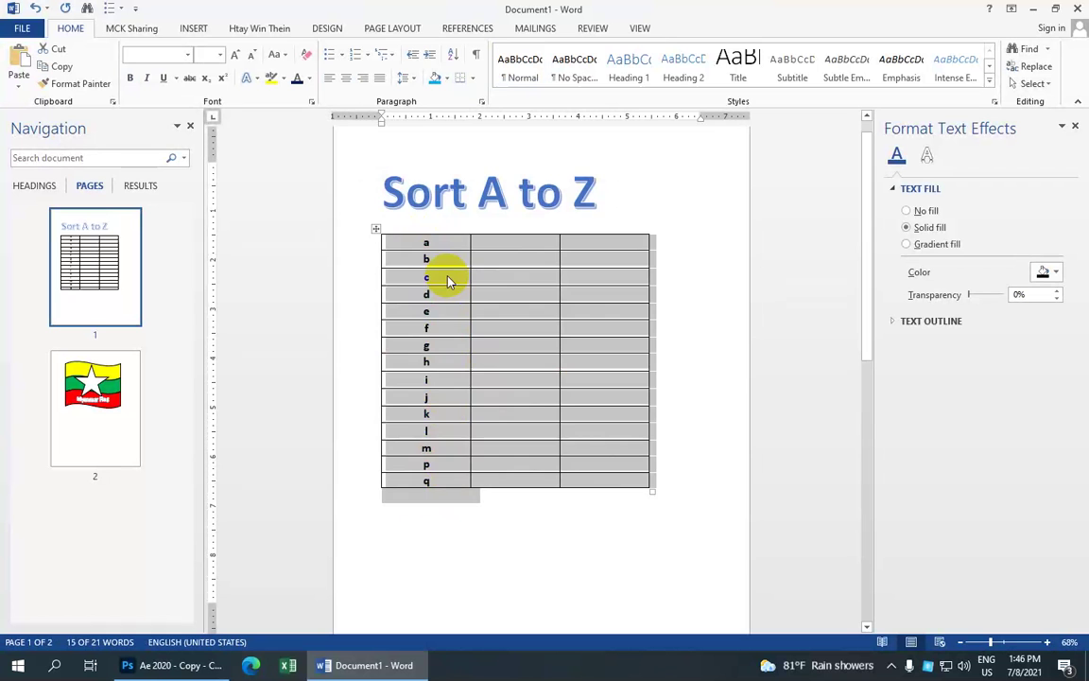
{"action": "key", "text": "Delete"}
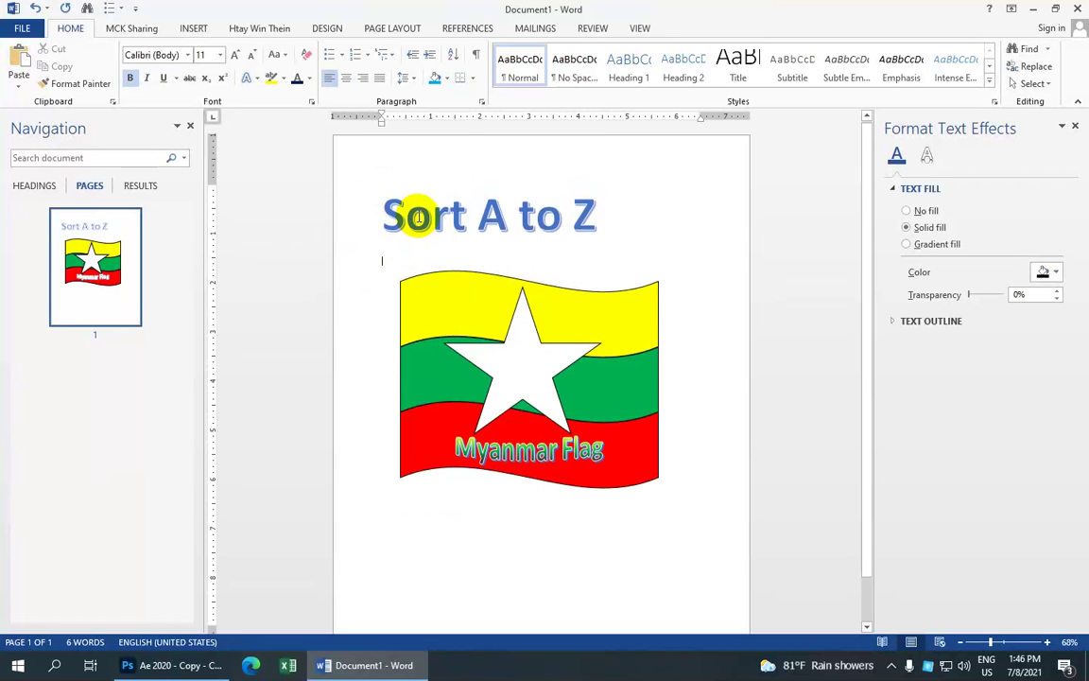
{"action": "key", "text": "ctrl+z"}
{"action": "left_click", "coordinate": [423, 263]}
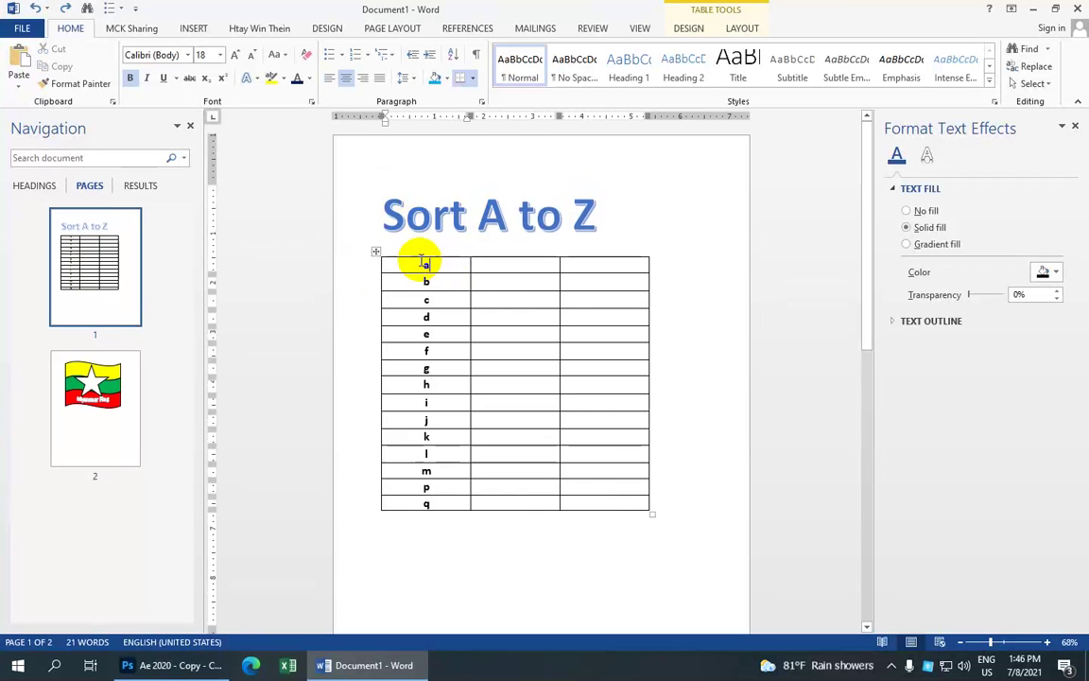
{"action": "left_click_drag", "start_coordinate": [423, 263], "coordinate": [438, 503]}
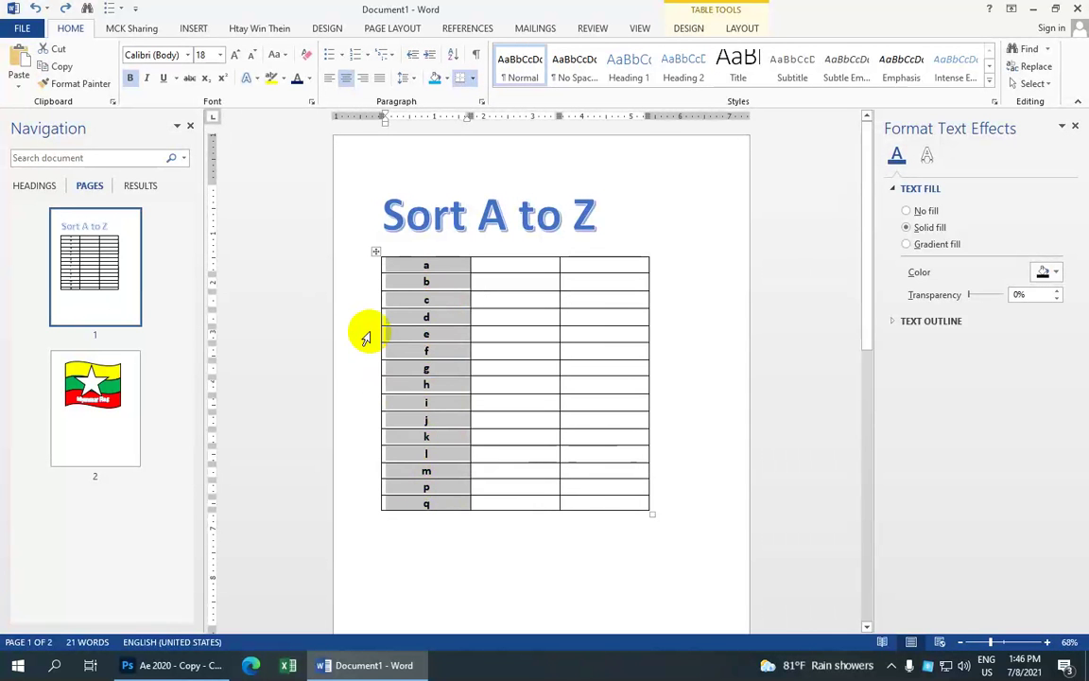
Step: Clear the letters and type the first dates in column 1, starting with 20.4.2020
{"action": "key", "text": "Delete"}
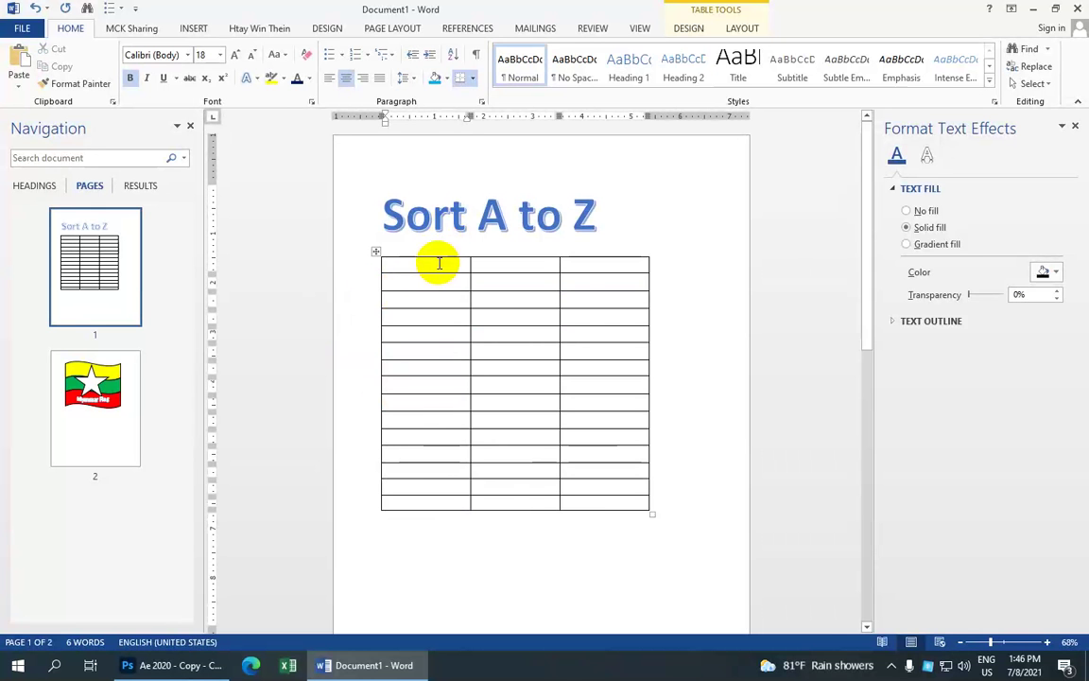
{"action": "type", "text": "2"}
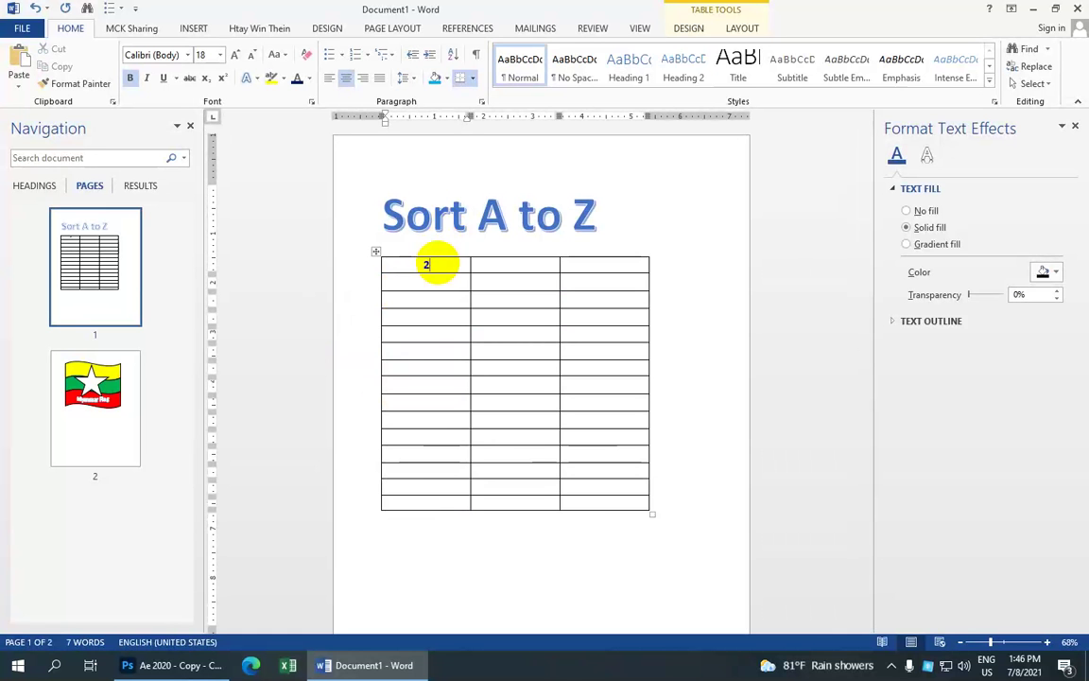
{"action": "type", "text": ".."}
{"action": "type", "text": "4.20"}
{"action": "type", "text": "20"}
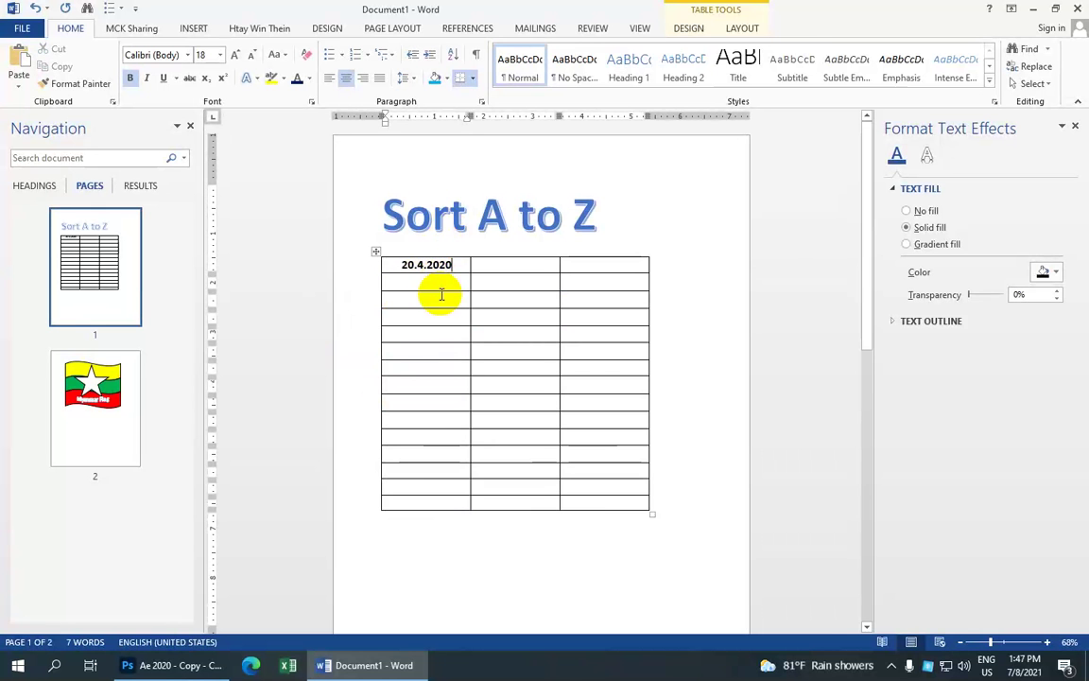
{"action": "left_click", "coordinate": [438, 294]}
{"action": "left_click", "coordinate": [432, 283]}
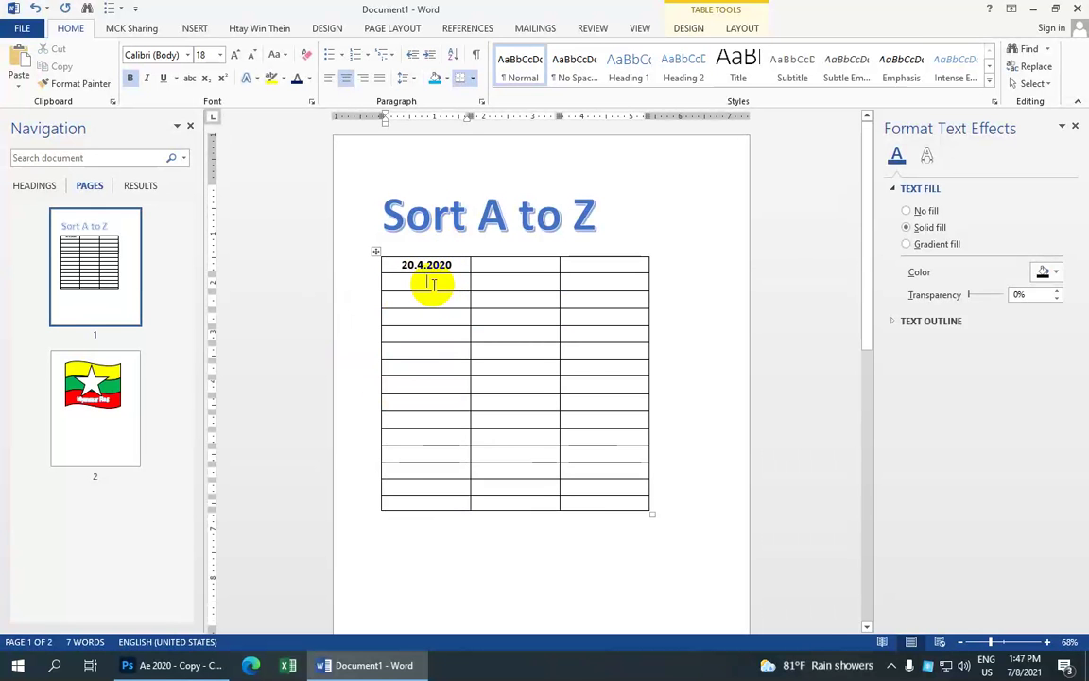
{"action": "type", "text": "14."}
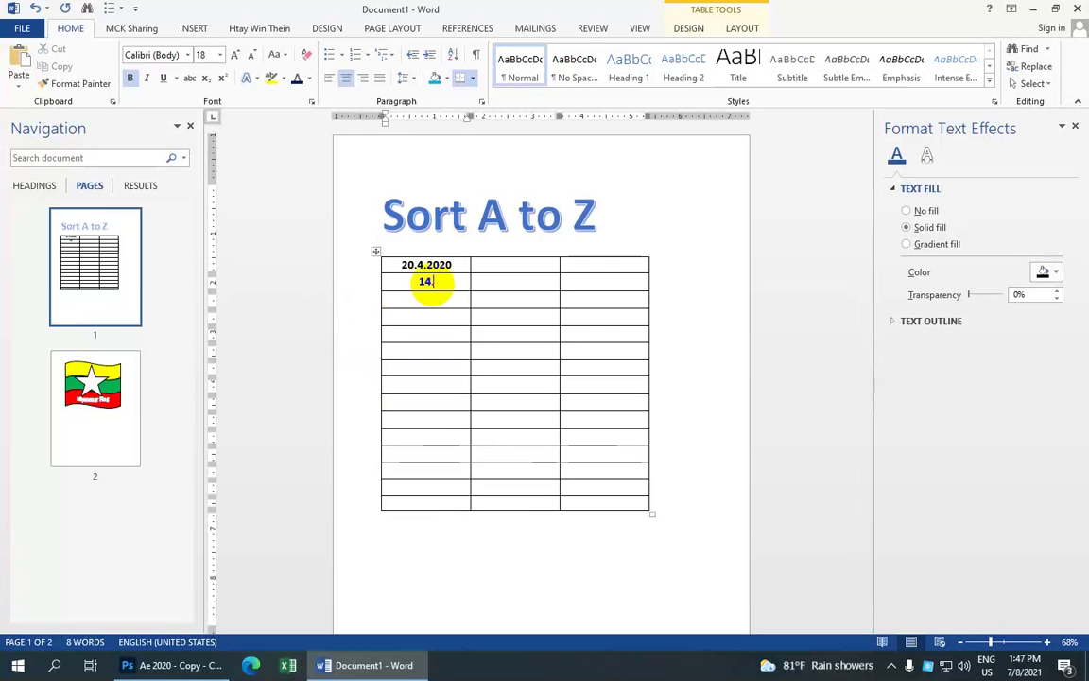
{"action": "type", "text": "4."}
{"action": "type", "text": "2020"}
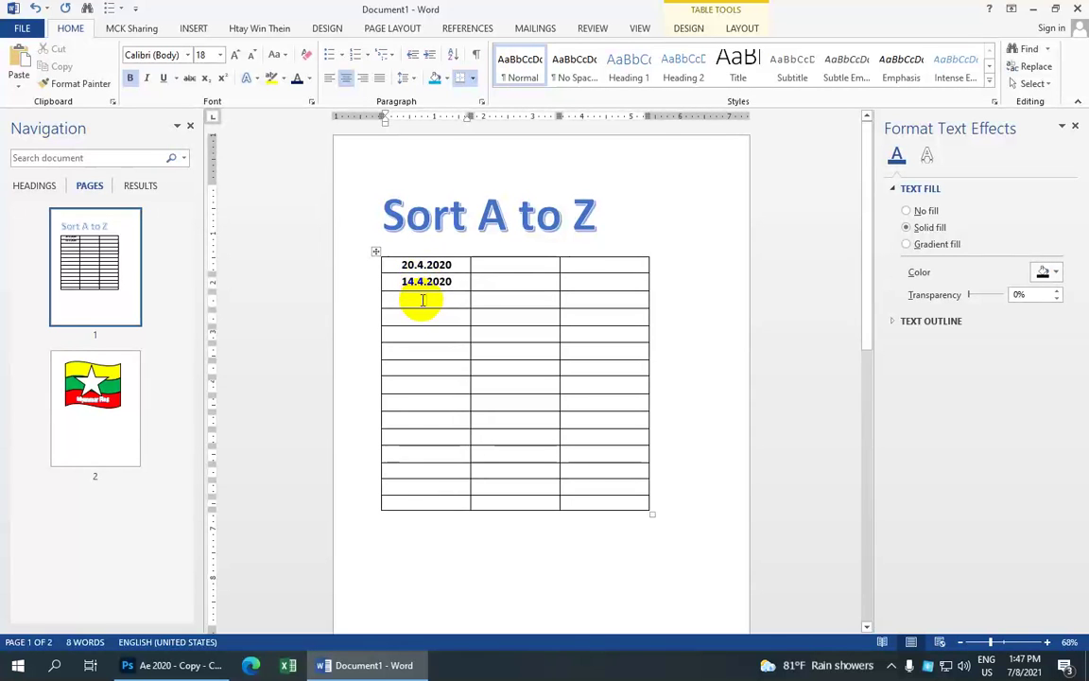
{"action": "type", "text": "5"}
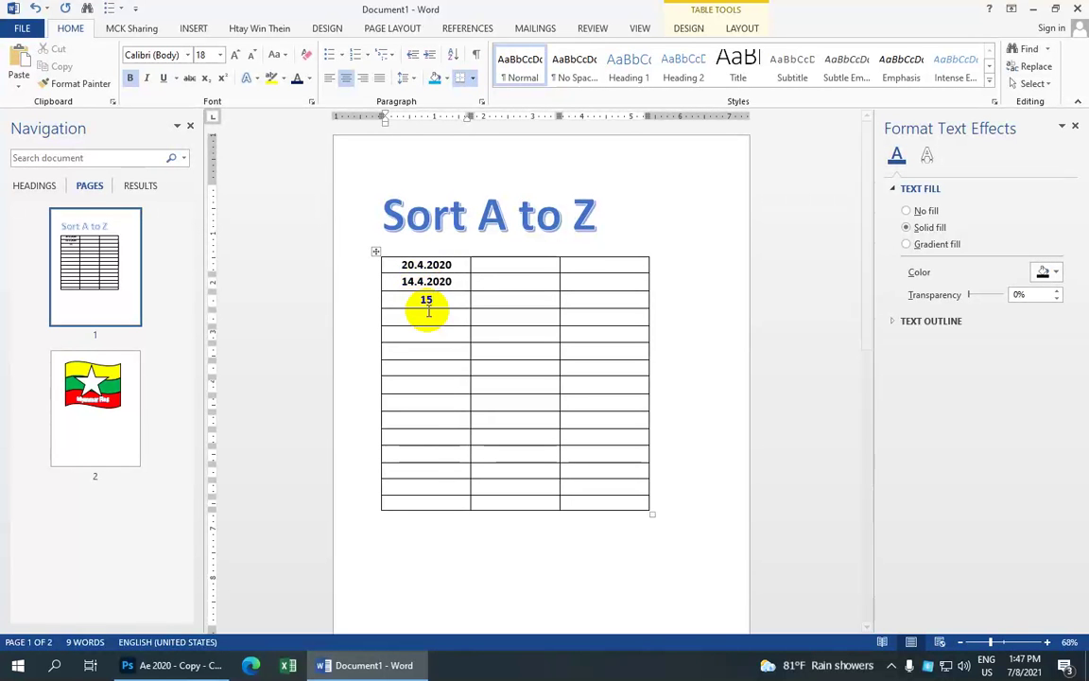
{"action": "type", "text": ".4"}
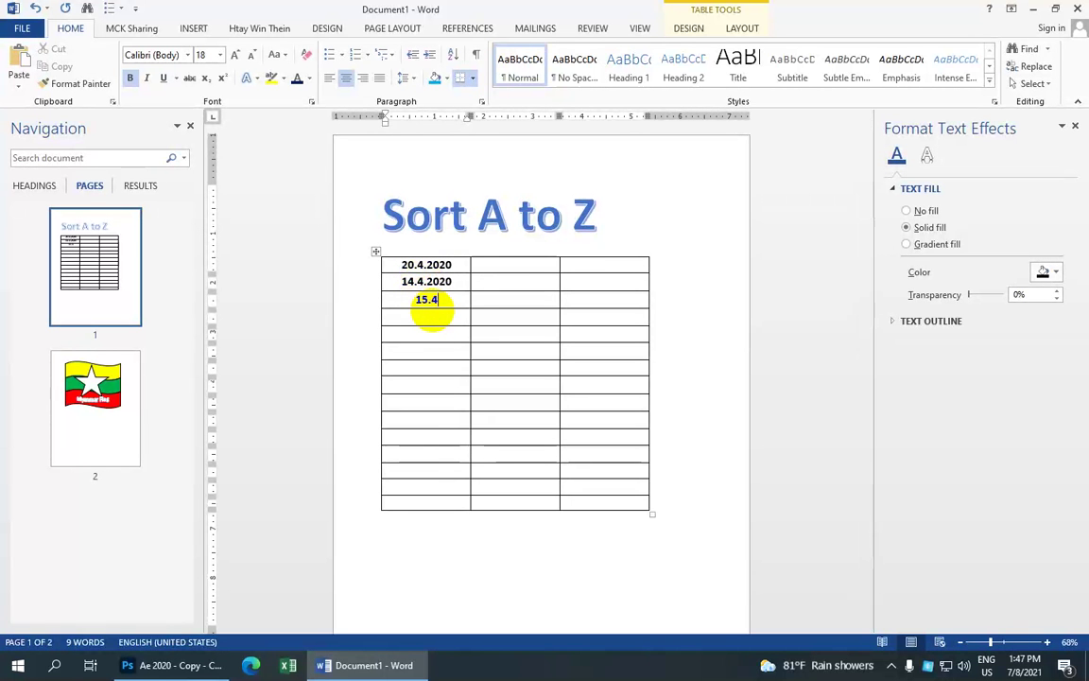
{"action": "type", "text": ".2"}
{"action": "type", "text": "020"}
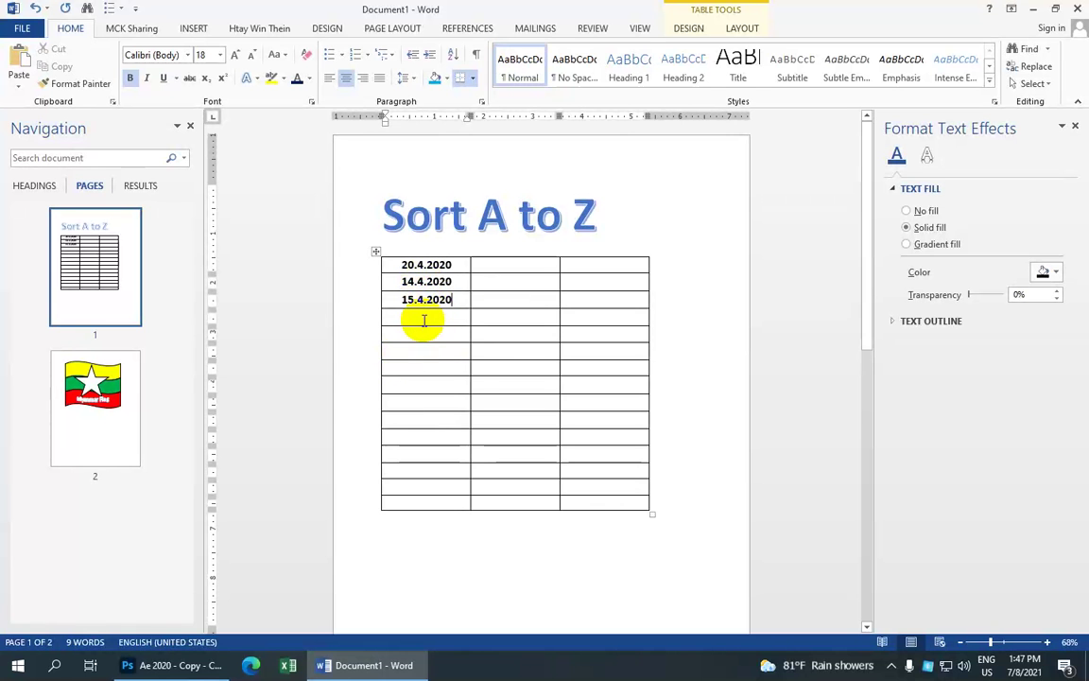
{"action": "left_click", "coordinate": [422, 320]}
{"action": "type", "text": "11."}
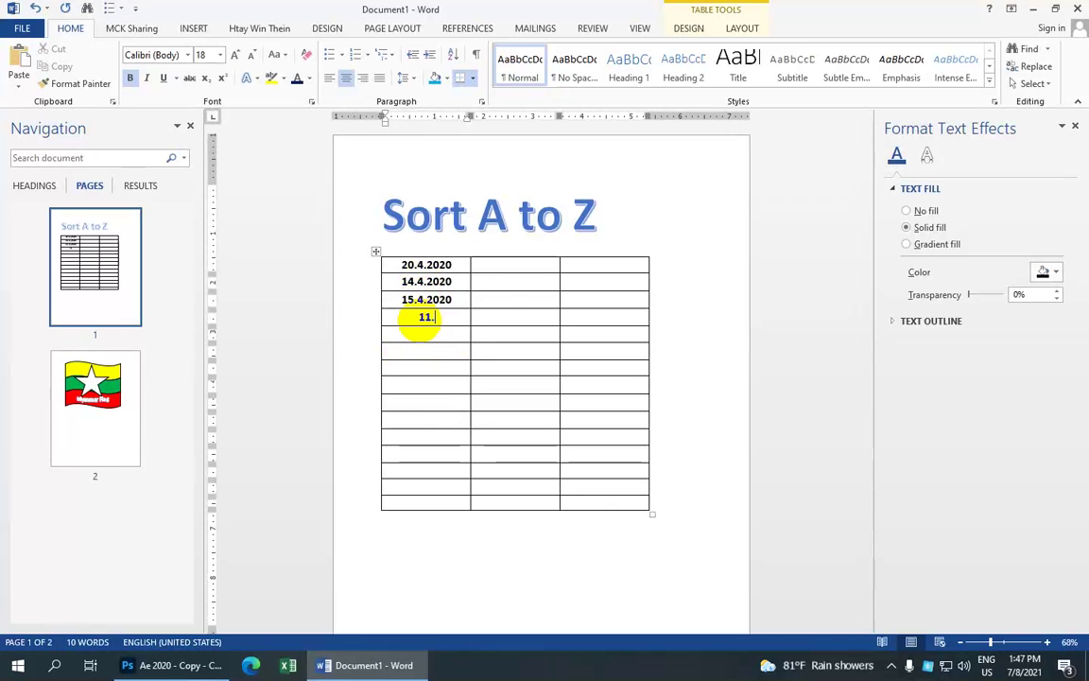
{"action": "type", "text": "4."}
{"action": "type", "text": "2020"}
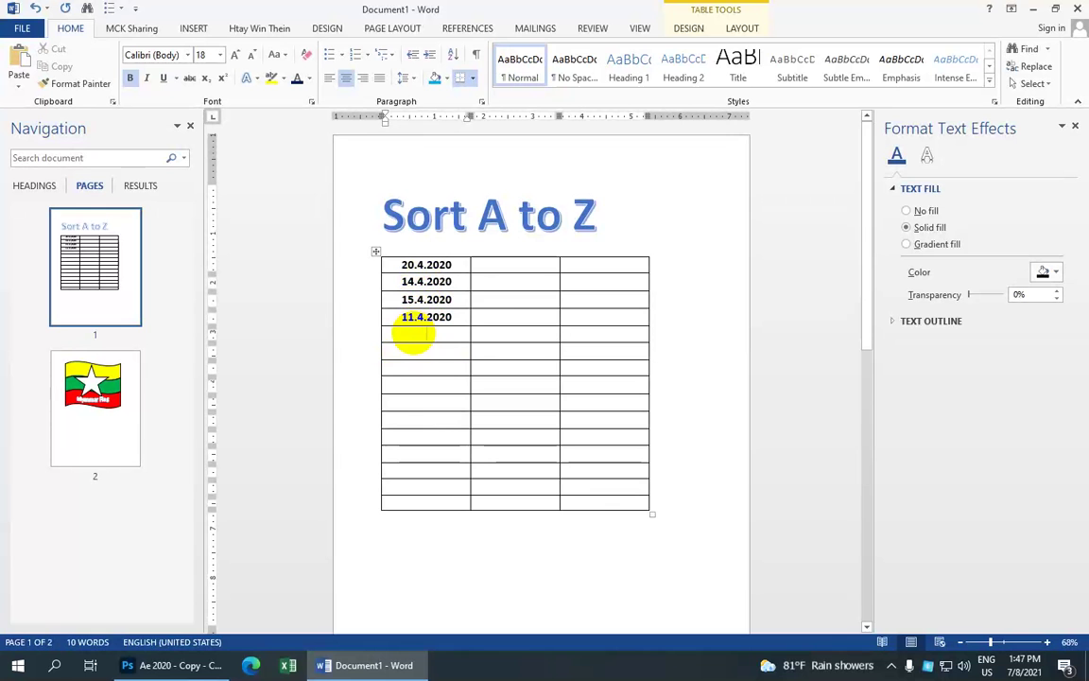
{"action": "type", "text": "19.4"}
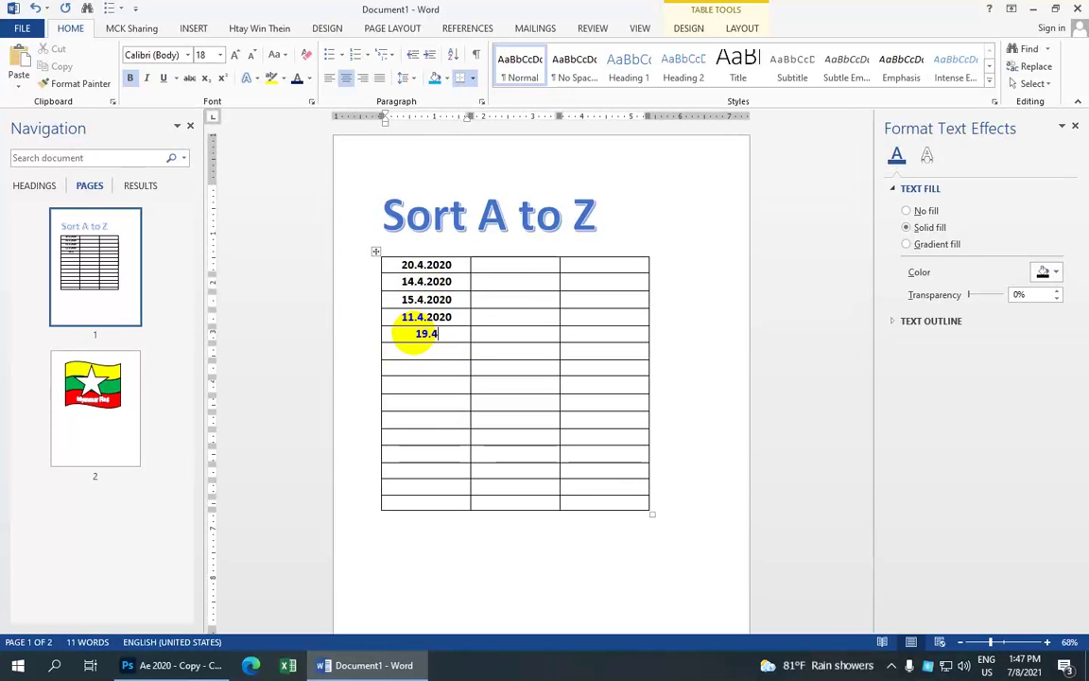
{"action": "type", "text": ".2020"}
Step: Add 18.4.2020, 17.4.2020 and 16.4.2020 in the next rows, correcting a typo
{"action": "left_click", "coordinate": [428, 350]}
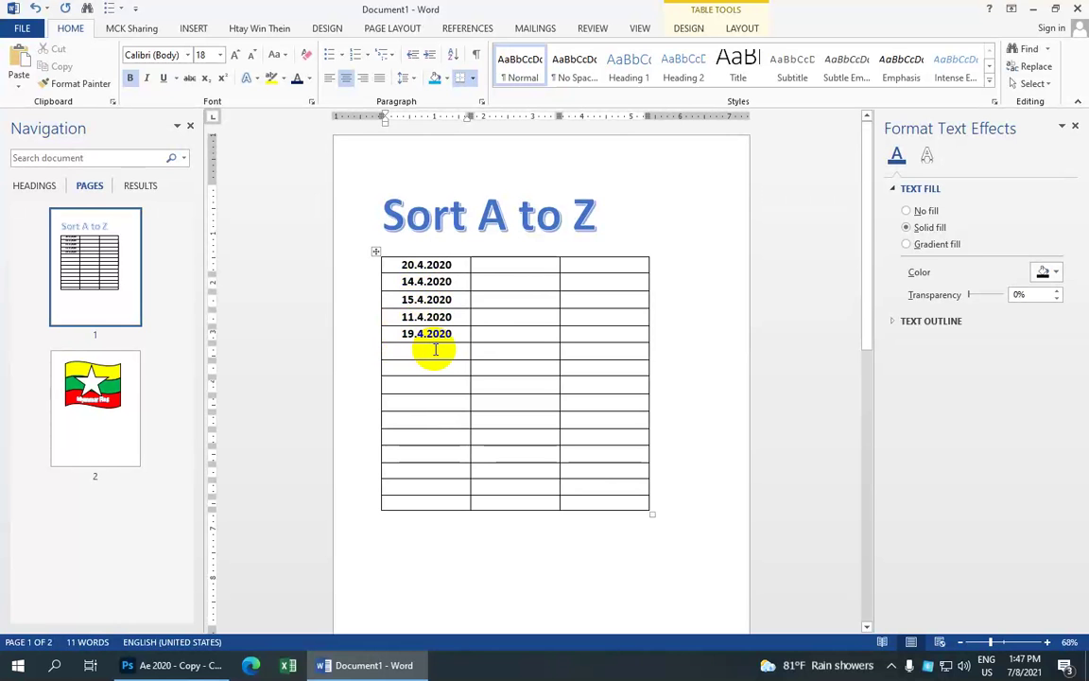
{"action": "type", "text": "18"}
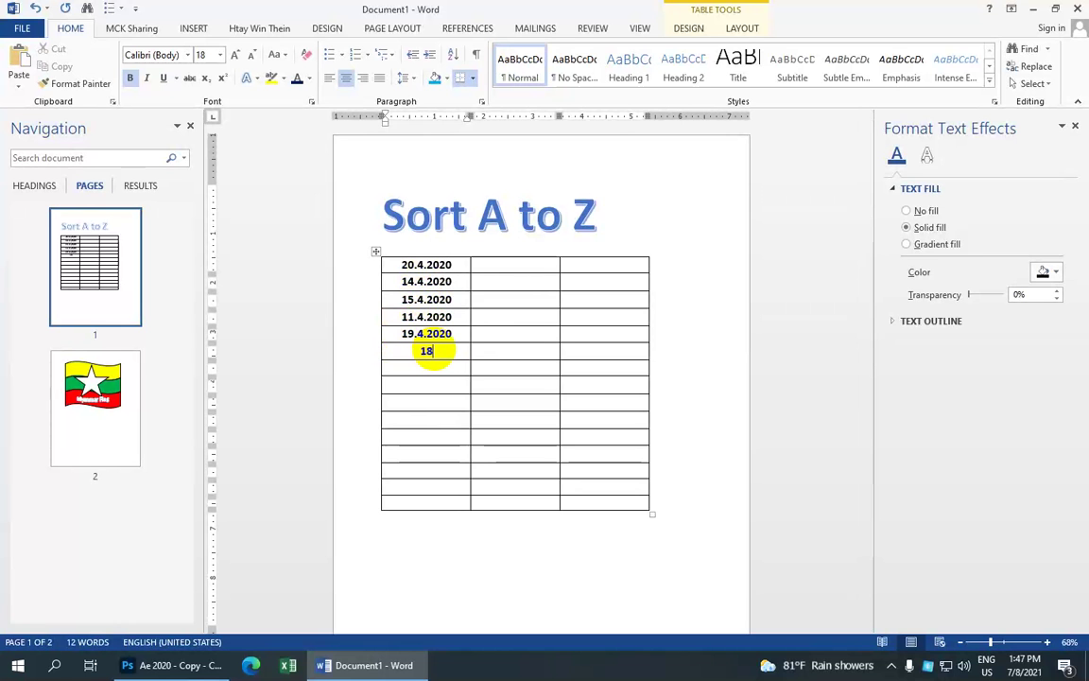
{"action": "type", "text": ".4.2"}
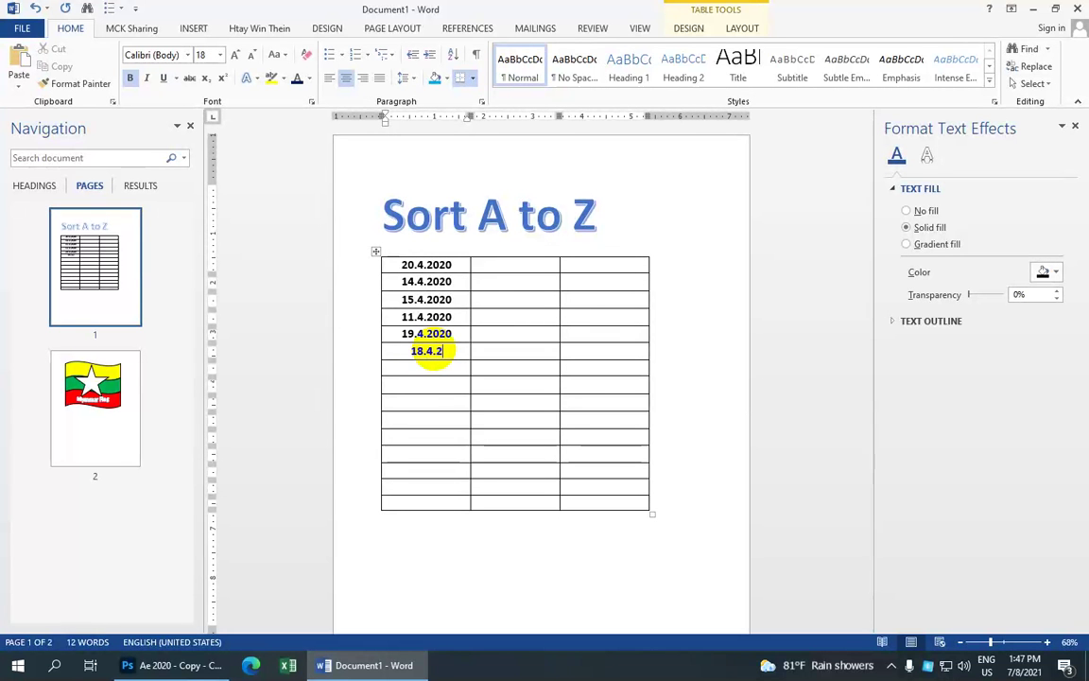
{"action": "type", "text": "020"}
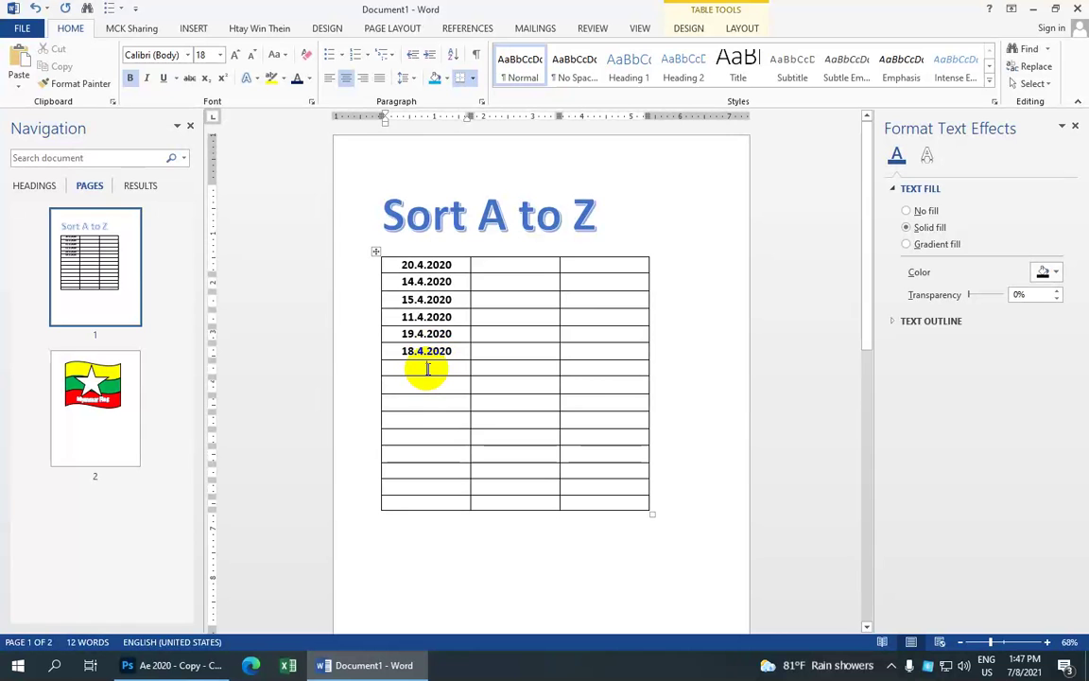
{"action": "left_click", "coordinate": [427, 369]}
{"action": "type", "text": "17"}
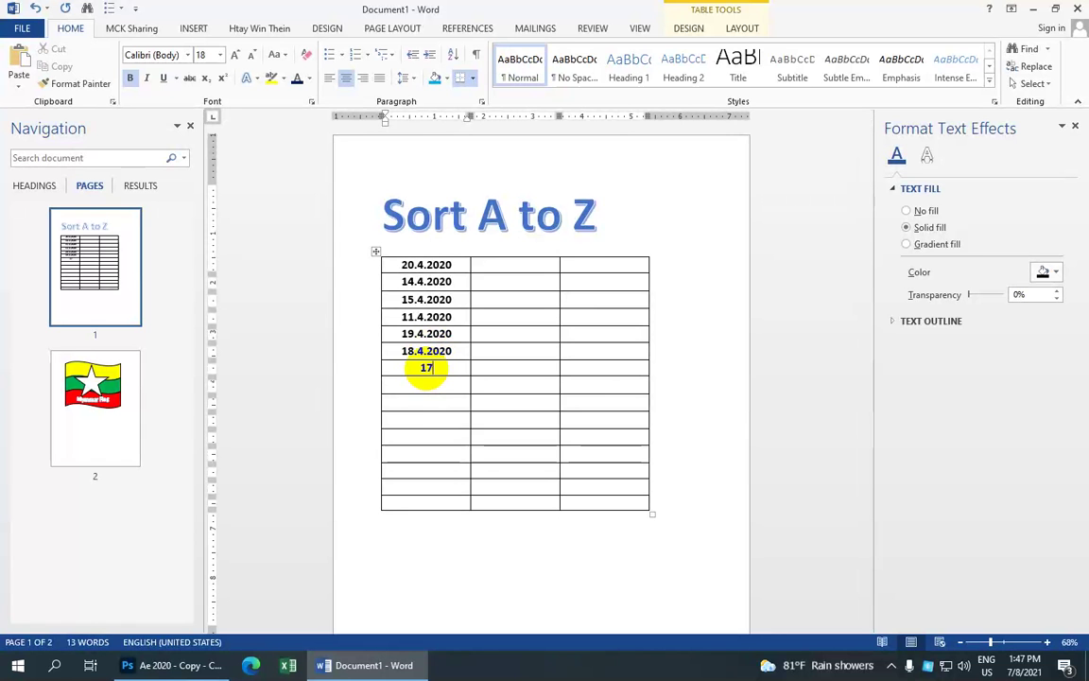
{"action": "type", "text": ".2"}
{"action": "key", "text": "BackSpace"}
{"action": "type", "text": "4.2"}
{"action": "type", "text": "020"}
{"action": "left_click", "coordinate": [428, 386]}
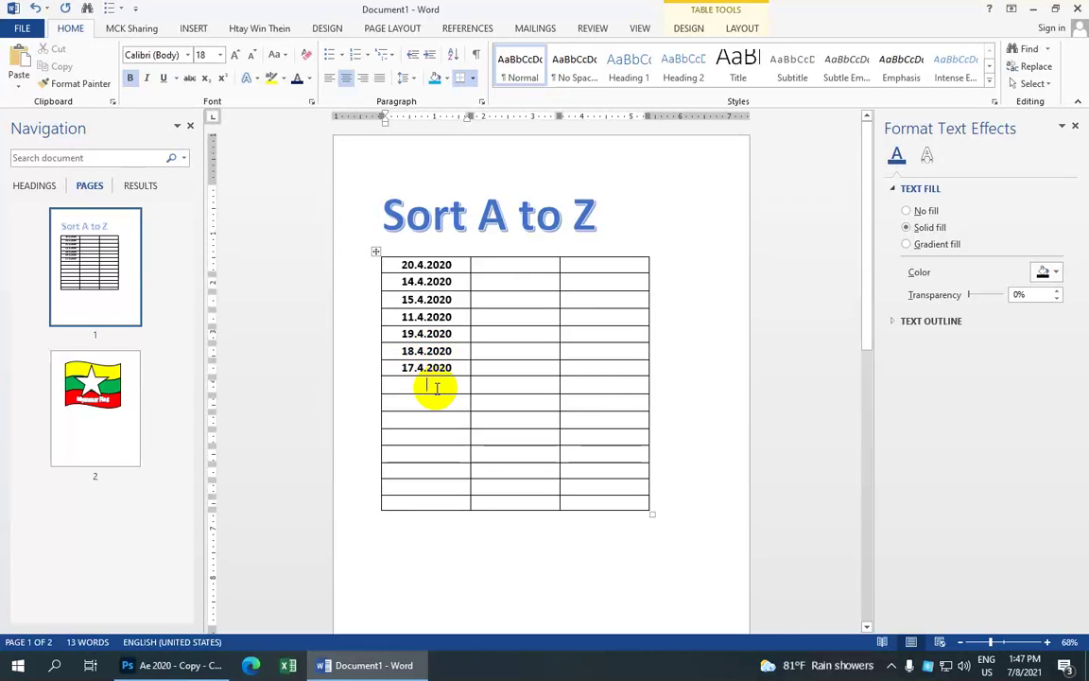
{"action": "type", "text": "16"}
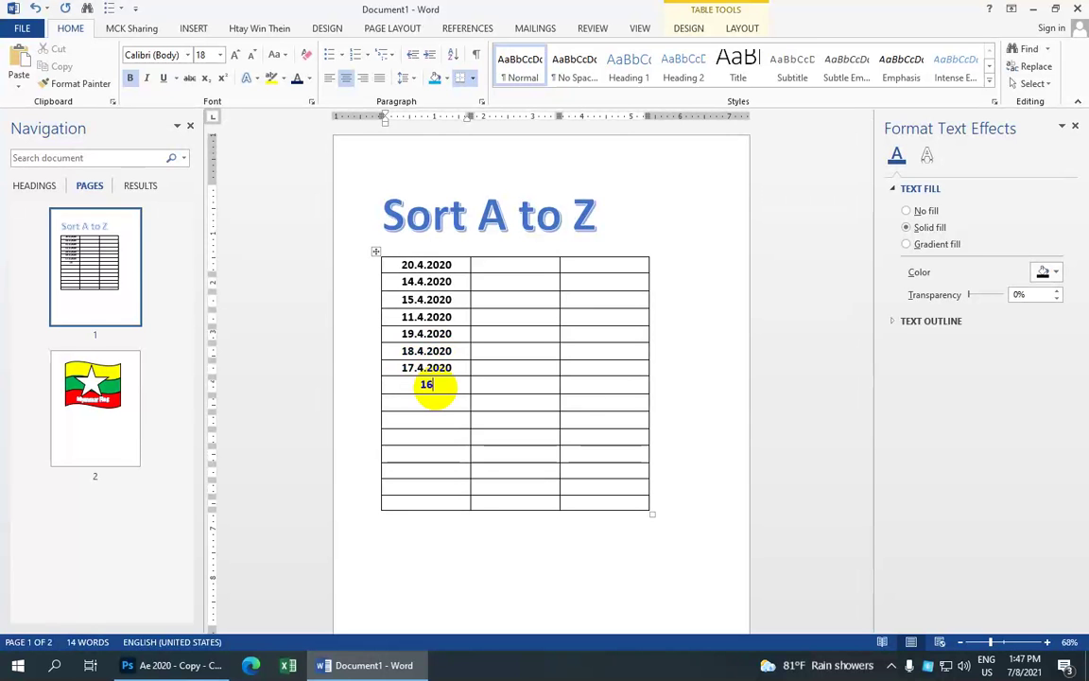
{"action": "type", "text": "."}
{"action": "type", "text": "4.20"}
{"action": "type", "text": "20"}
Step: Enter 23.4.2020 and 26.4.2020 in the following empty cells, fixing the wrong month digit
{"action": "left_click", "coordinate": [409, 403]}
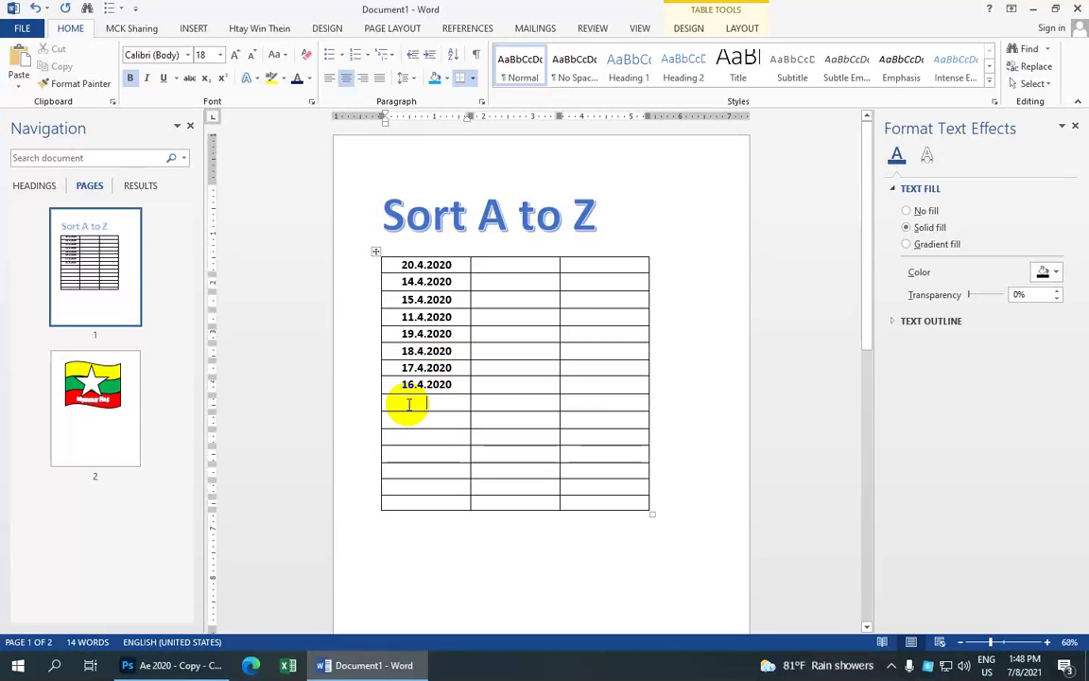
{"action": "type", "text": "23."}
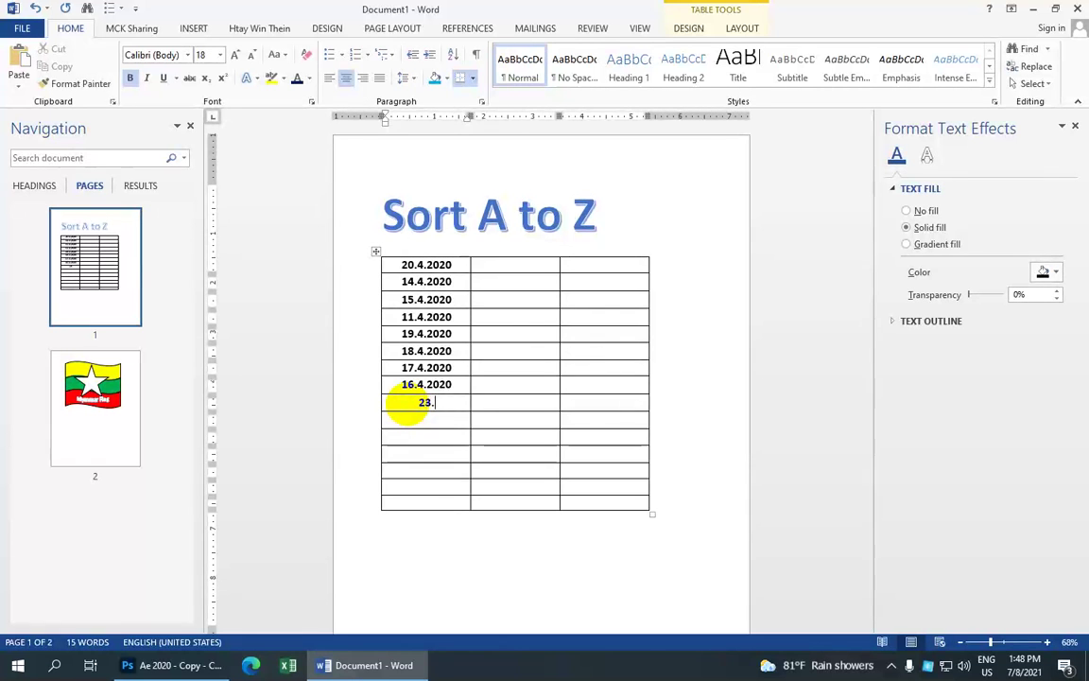
{"action": "type", "text": "4.2"}
{"action": "type", "text": "020"}
{"action": "left_click", "coordinate": [418, 421]}
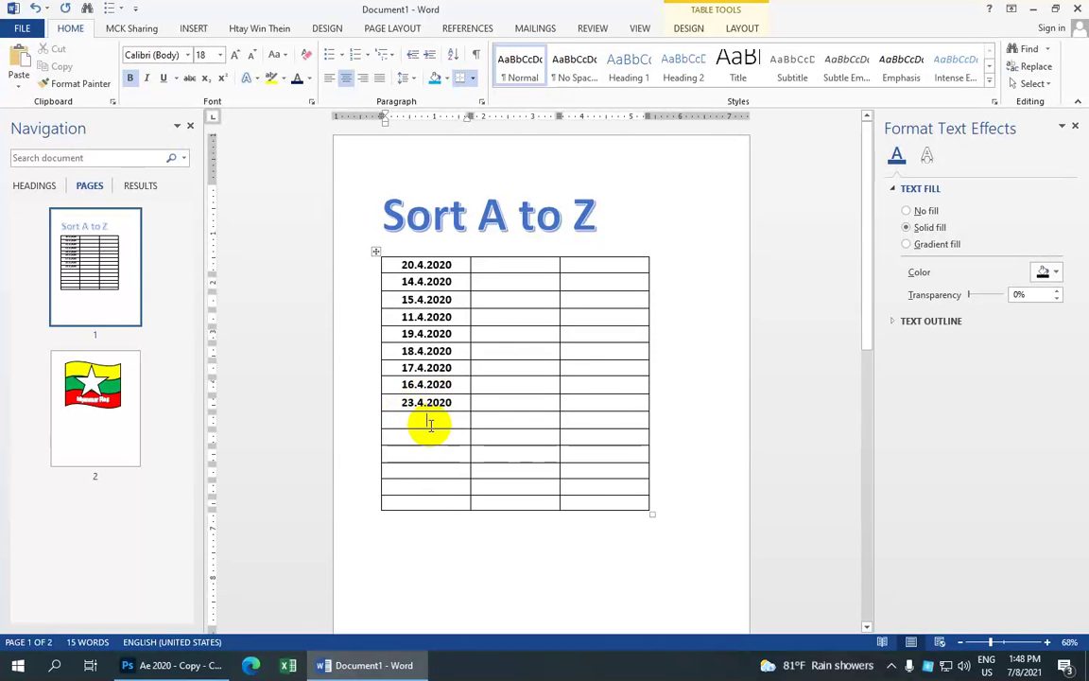
{"action": "type", "text": "26."}
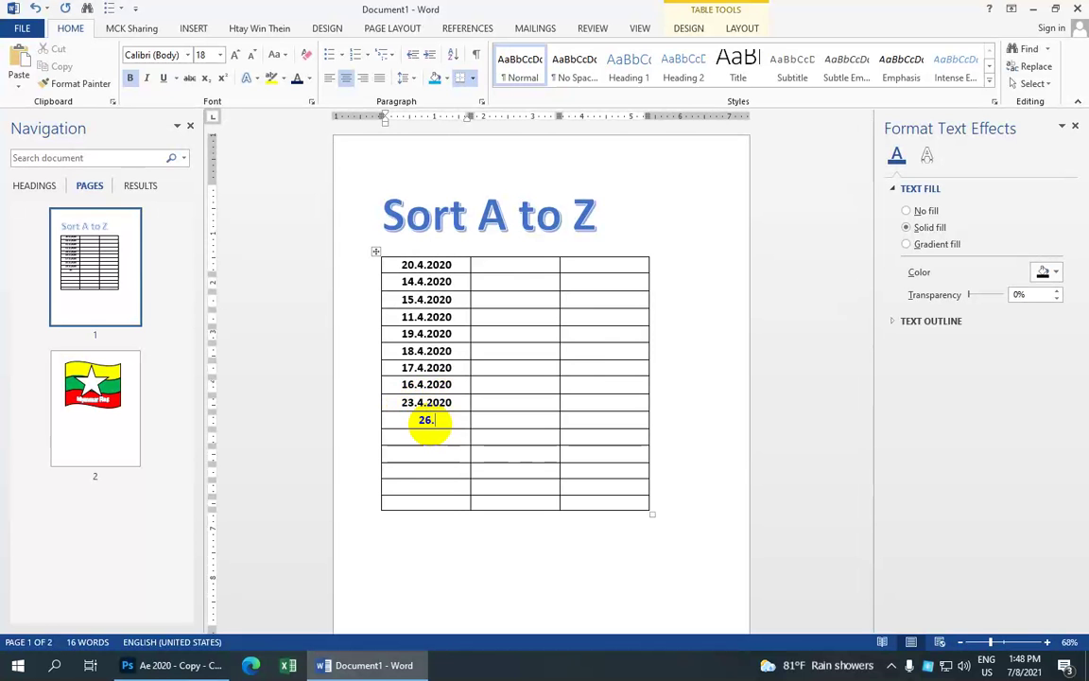
{"action": "type", "text": "5"}
{"action": "key", "text": "BackSpace"}
{"action": "type", "text": "4."}
{"action": "type", "text": "2020"}
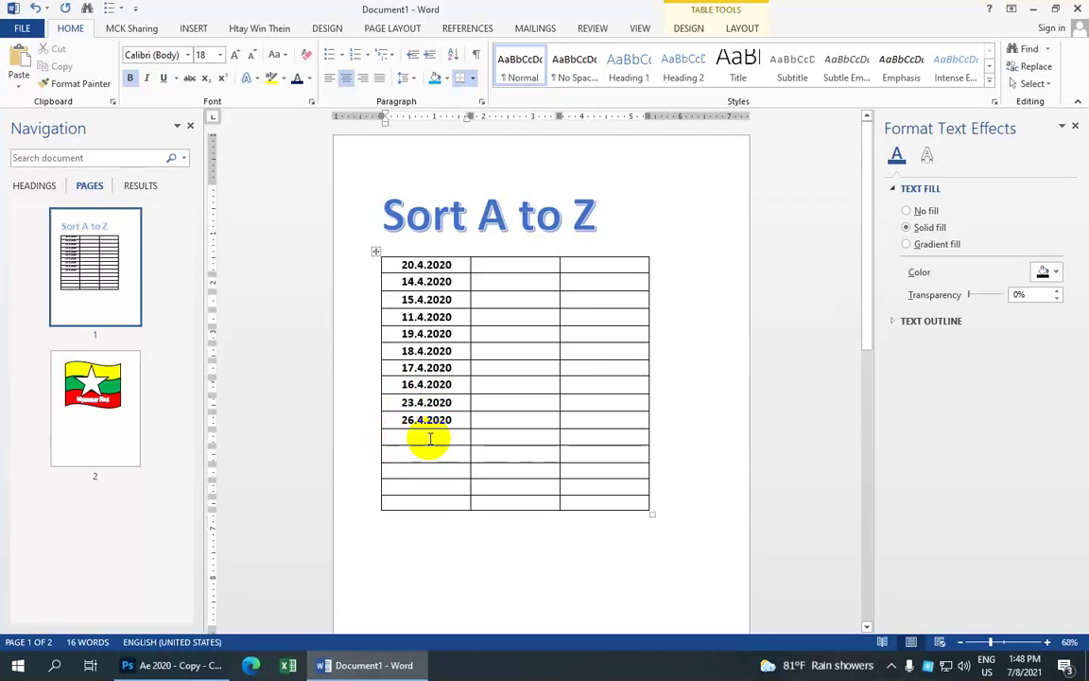
Step: Type 30.4.2020, 29.4.2020, 12.4.2020, 13.4.2020 and 9.4.2020 into the last five empty cells of column 1
{"action": "left_click", "coordinate": [427, 436]}
{"action": "type", "text": "30."}
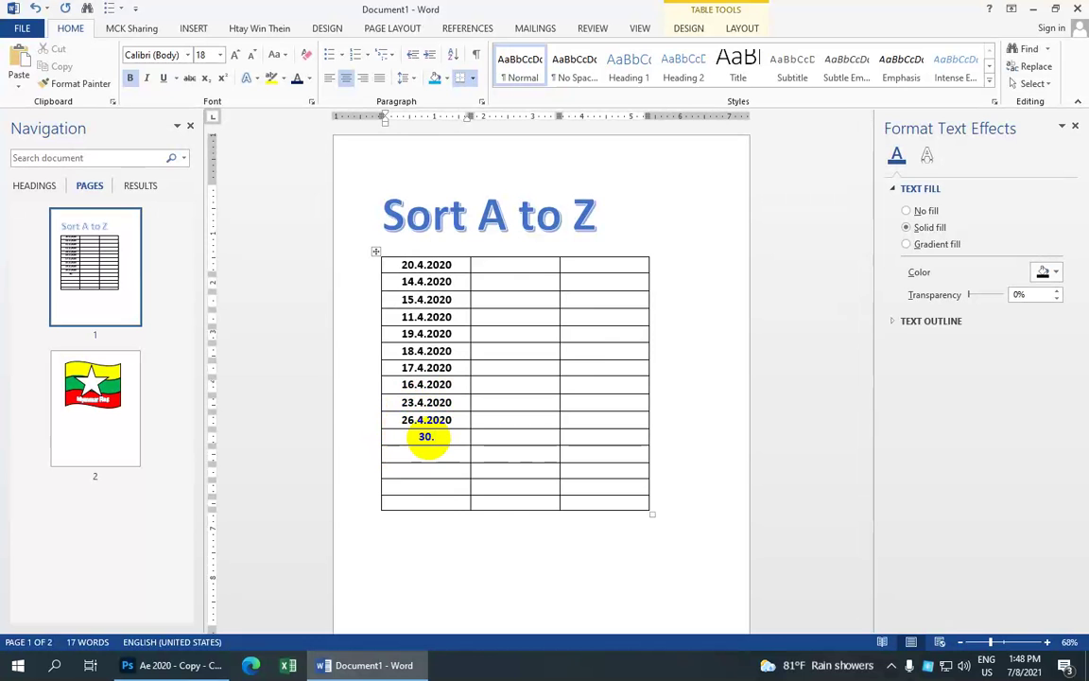
{"action": "type", "text": "4.20"}
{"action": "type", "text": "20"}
{"action": "left_click", "coordinate": [431, 450]}
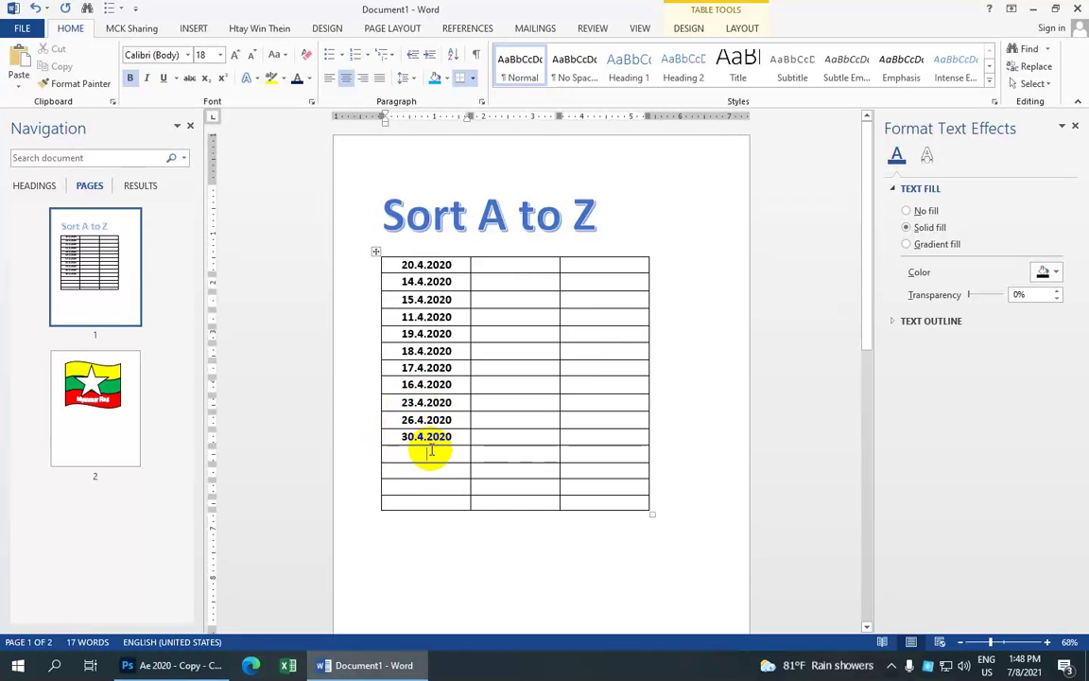
{"action": "type", "text": "2"}
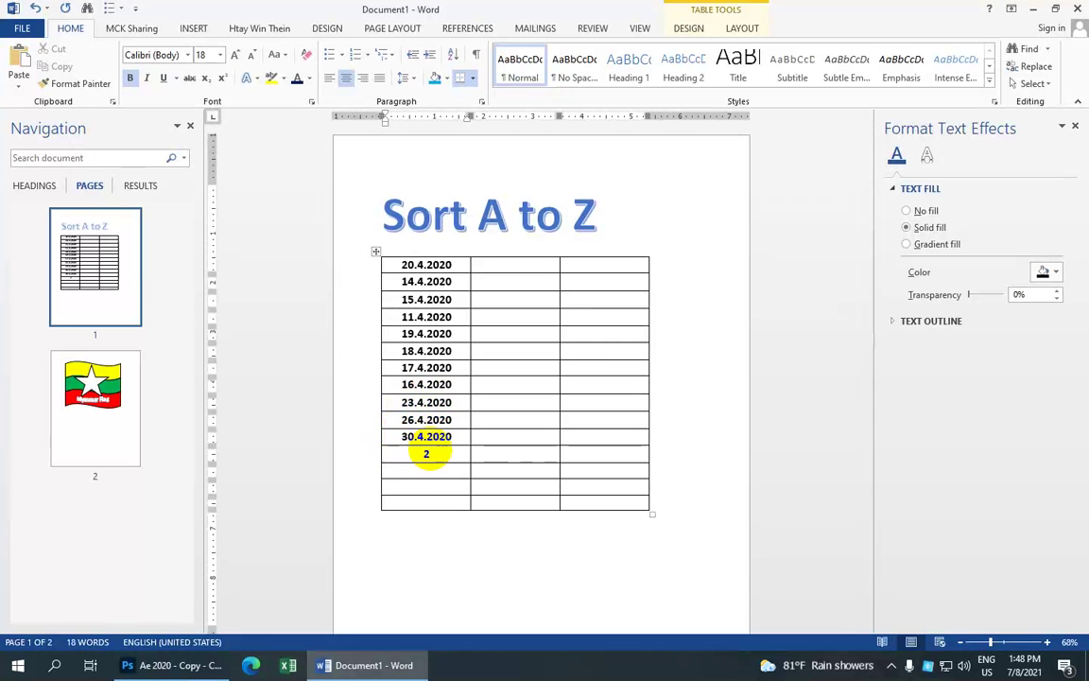
{"action": "type", "text": "9."}
{"action": "type", "text": "4."}
{"action": "type", "text": "2020"}
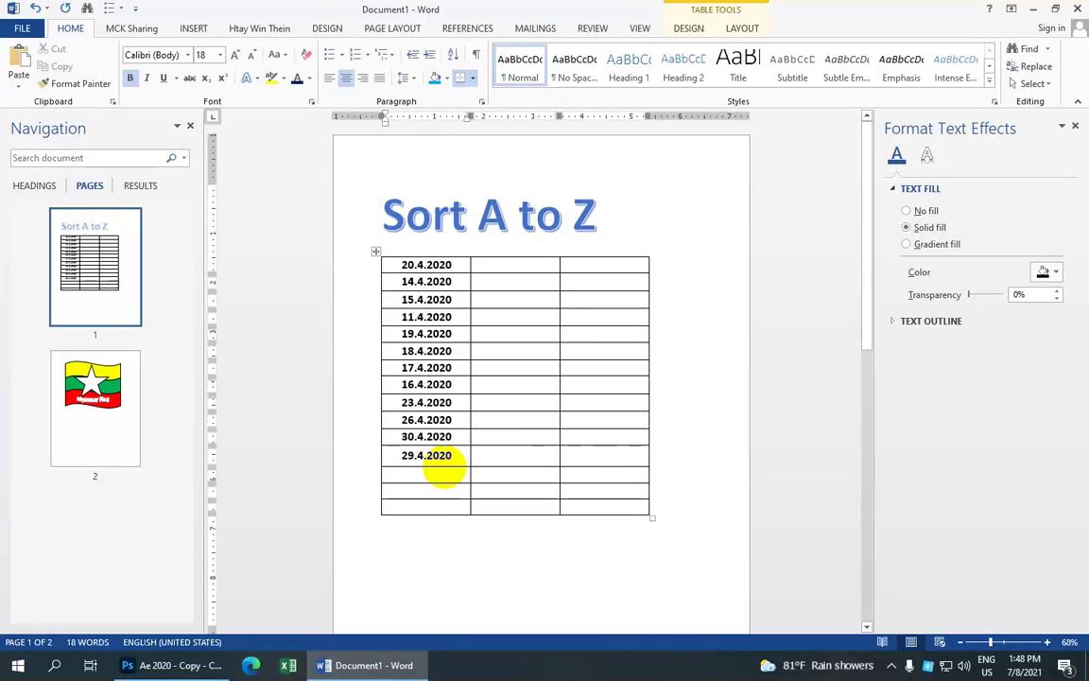
{"action": "left_click", "coordinate": [444, 467]}
{"action": "type", "text": "12.4."}
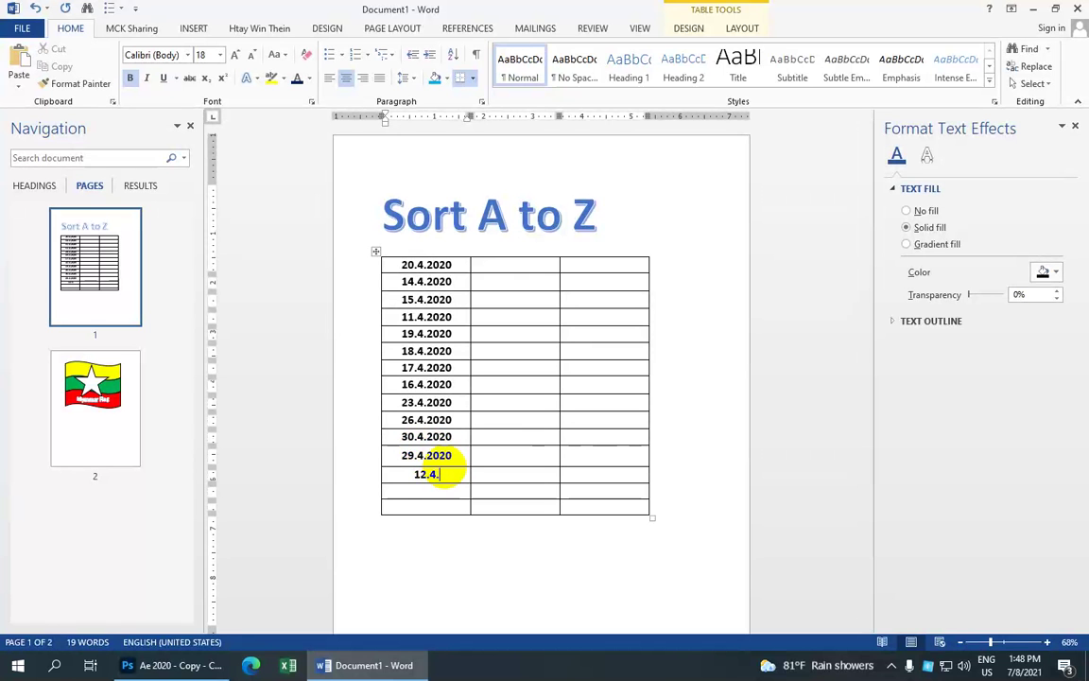
{"action": "type", "text": "2020"}
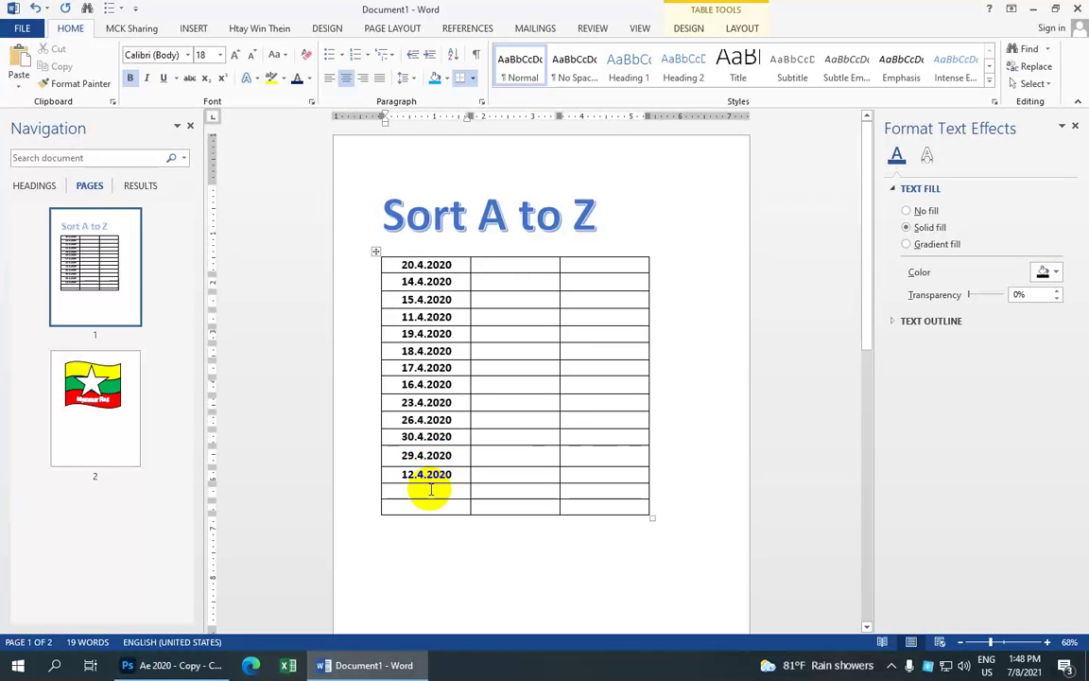
{"action": "left_click", "coordinate": [429, 488]}
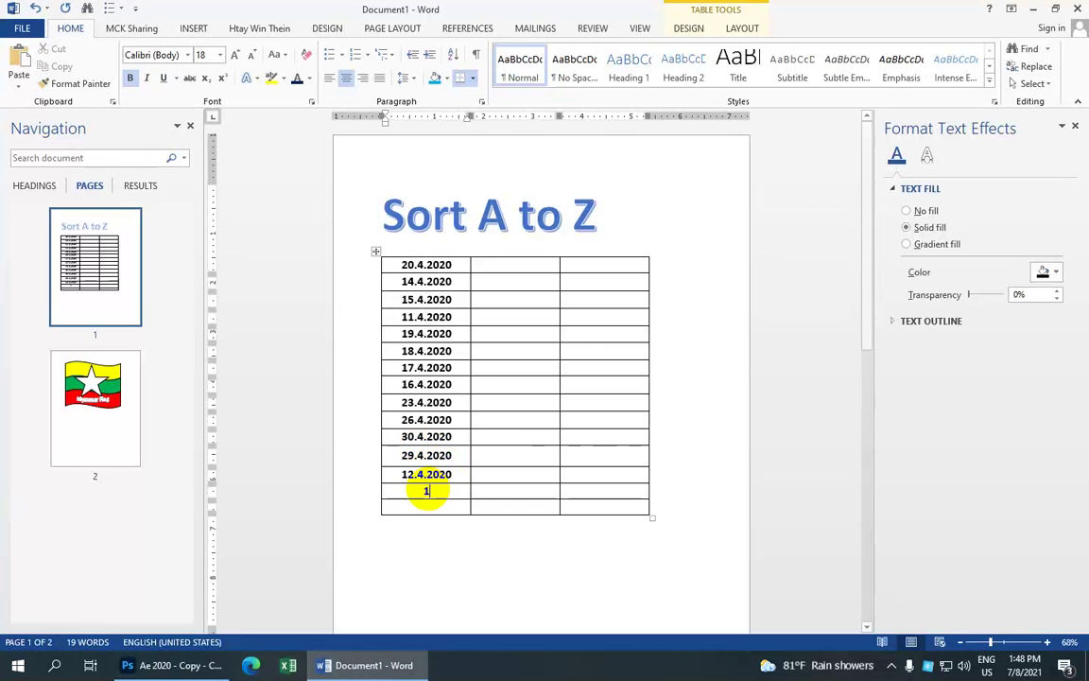
{"action": "type", "text": "1"}
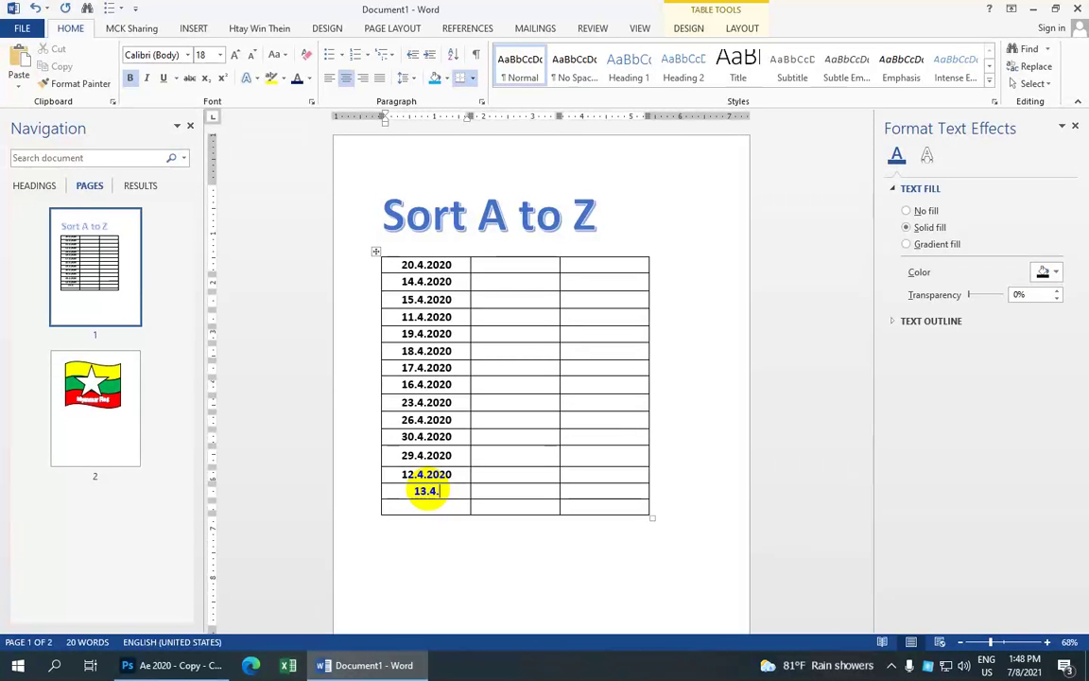
{"action": "left_click", "coordinate": [436, 509]}
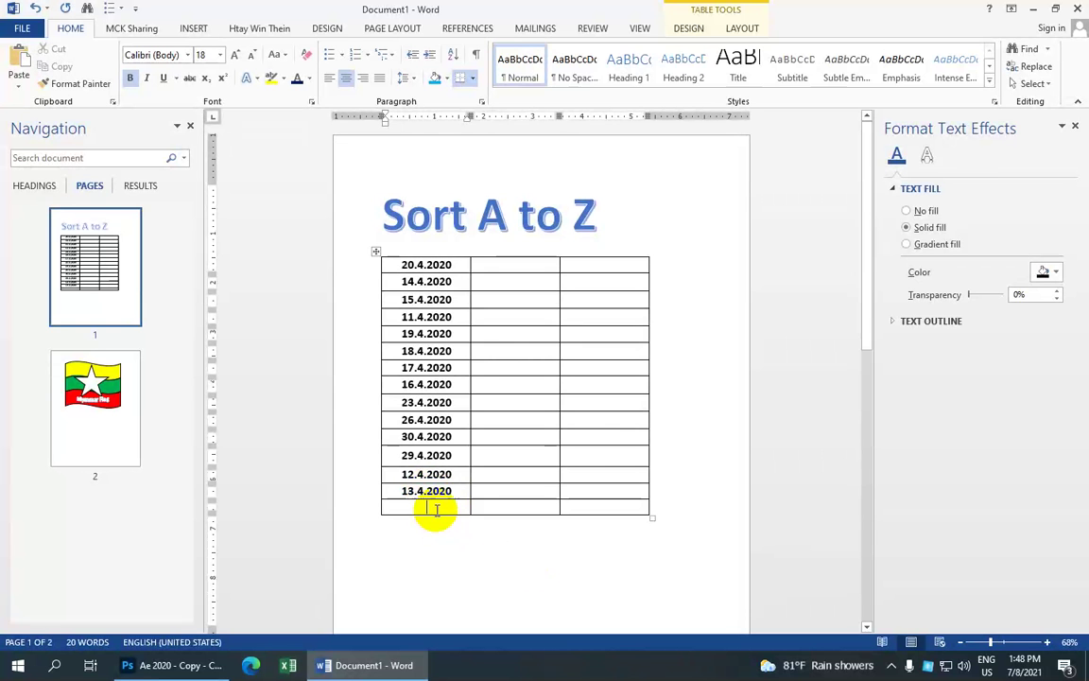
{"action": "type", "text": "9.4.2020"}
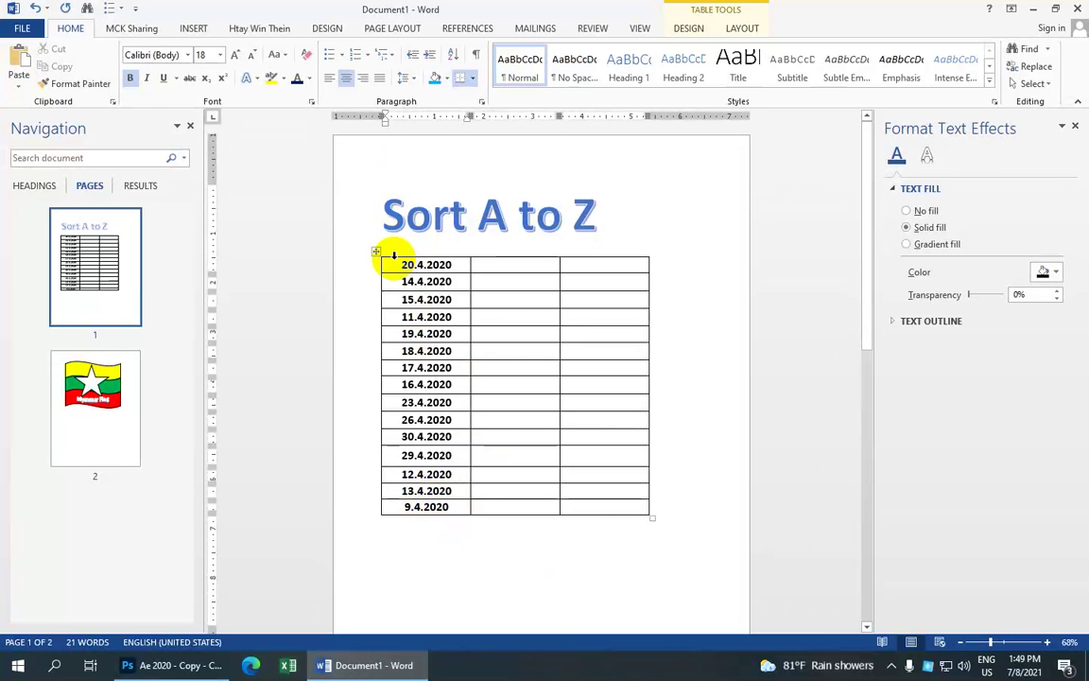
Step: Sort the first column ascending with Type set to Date for both Sort by and Then by
{"action": "left_click", "coordinate": [393, 255]}
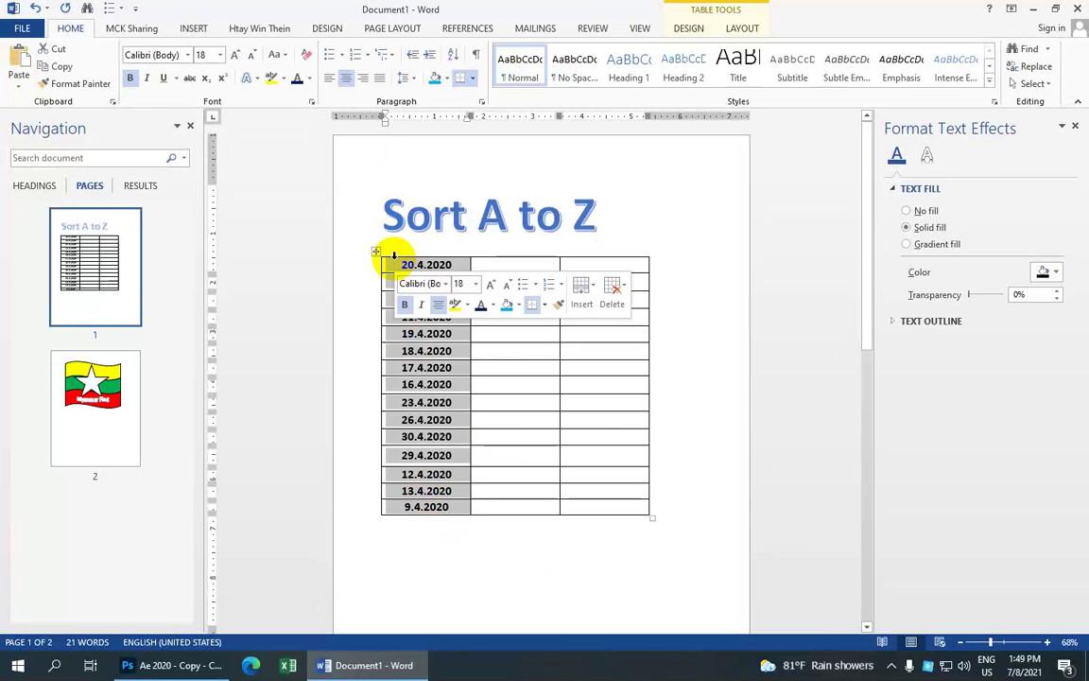
{"action": "left_click", "coordinate": [454, 57]}
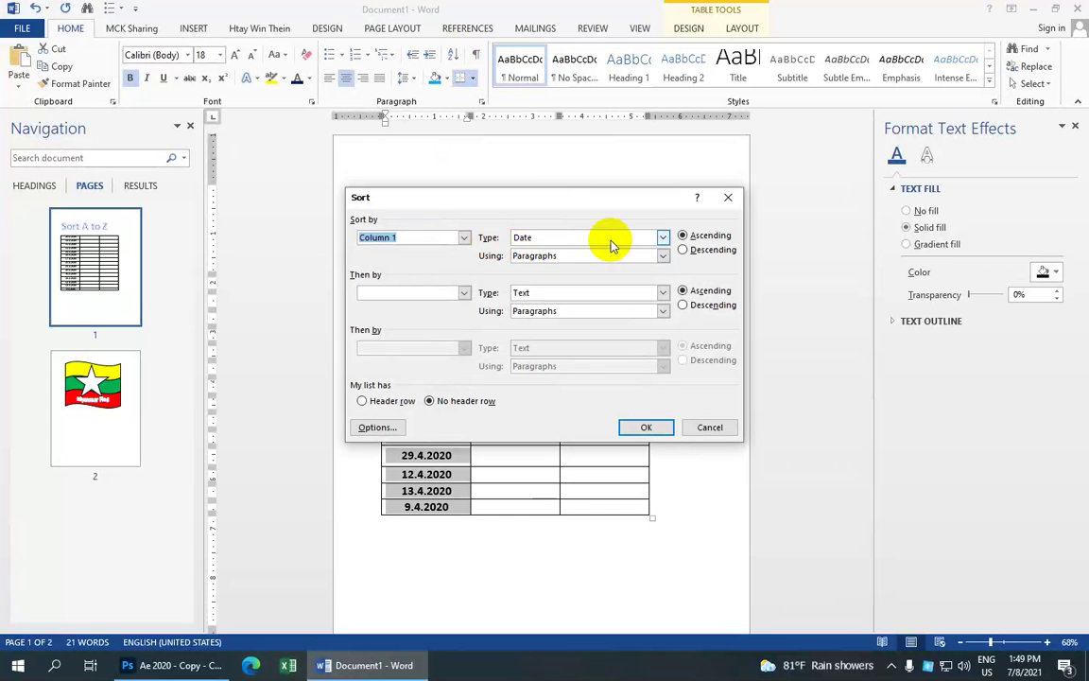
{"action": "left_click", "coordinate": [663, 237]}
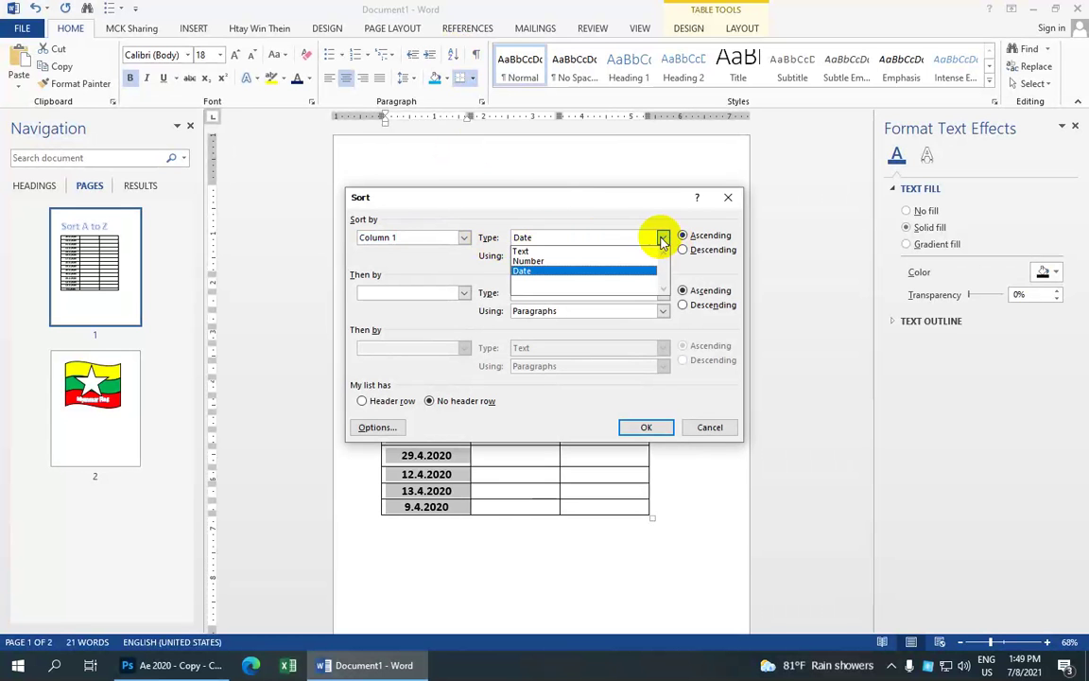
{"action": "left_click", "coordinate": [604, 272]}
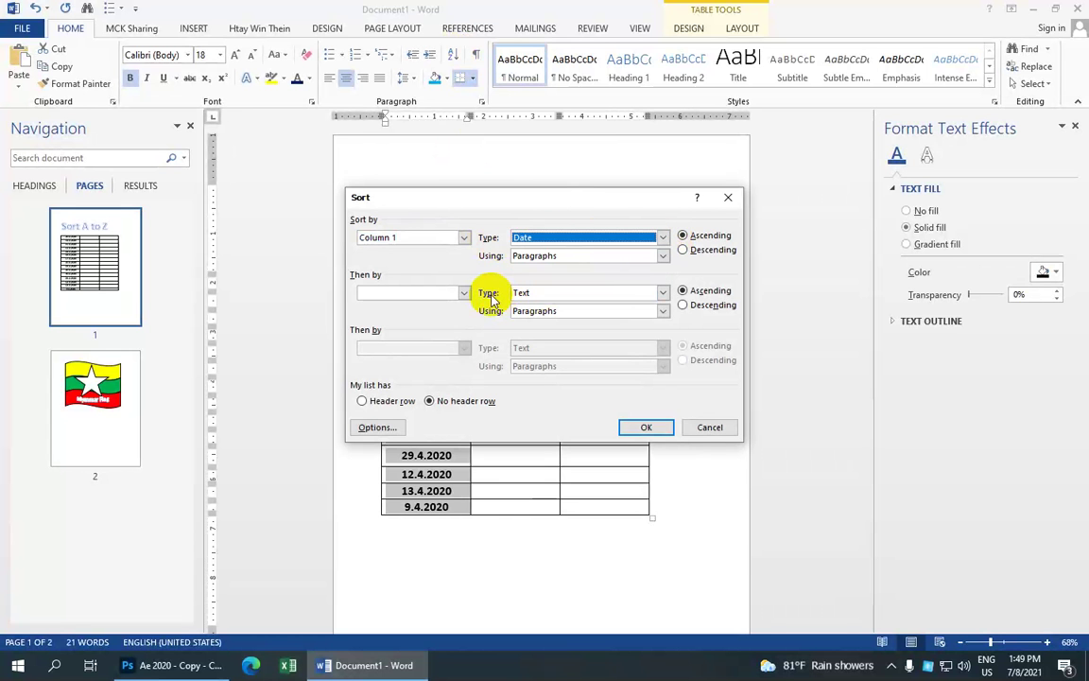
{"action": "left_click", "coordinate": [664, 292]}
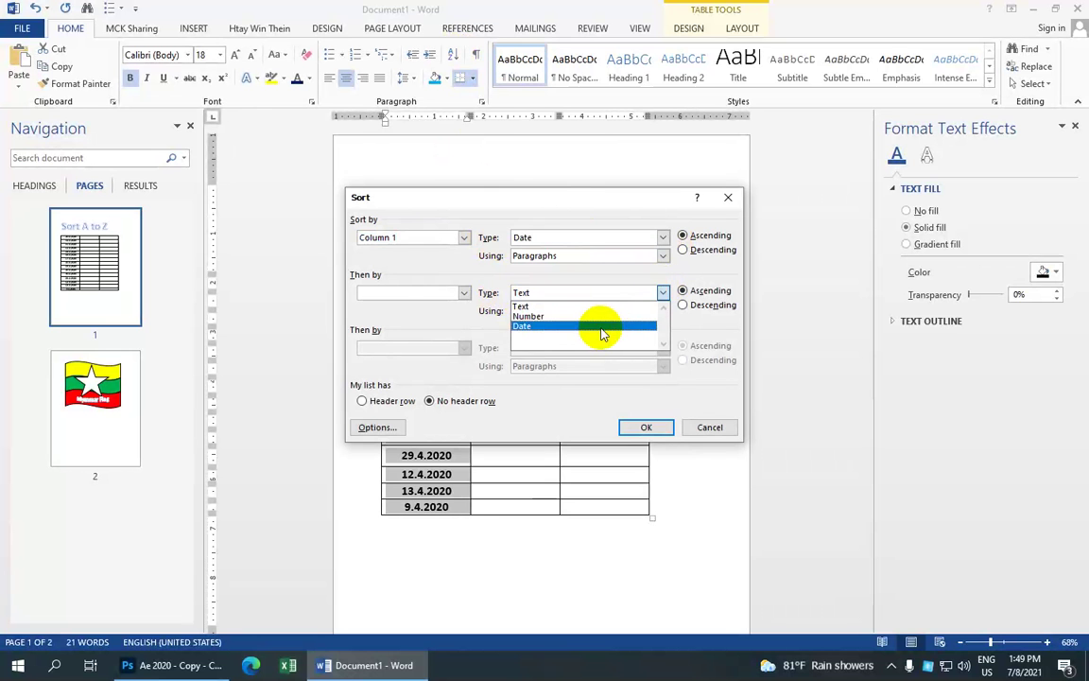
{"action": "left_click", "coordinate": [594, 323]}
{"action": "left_click", "coordinate": [644, 428]}
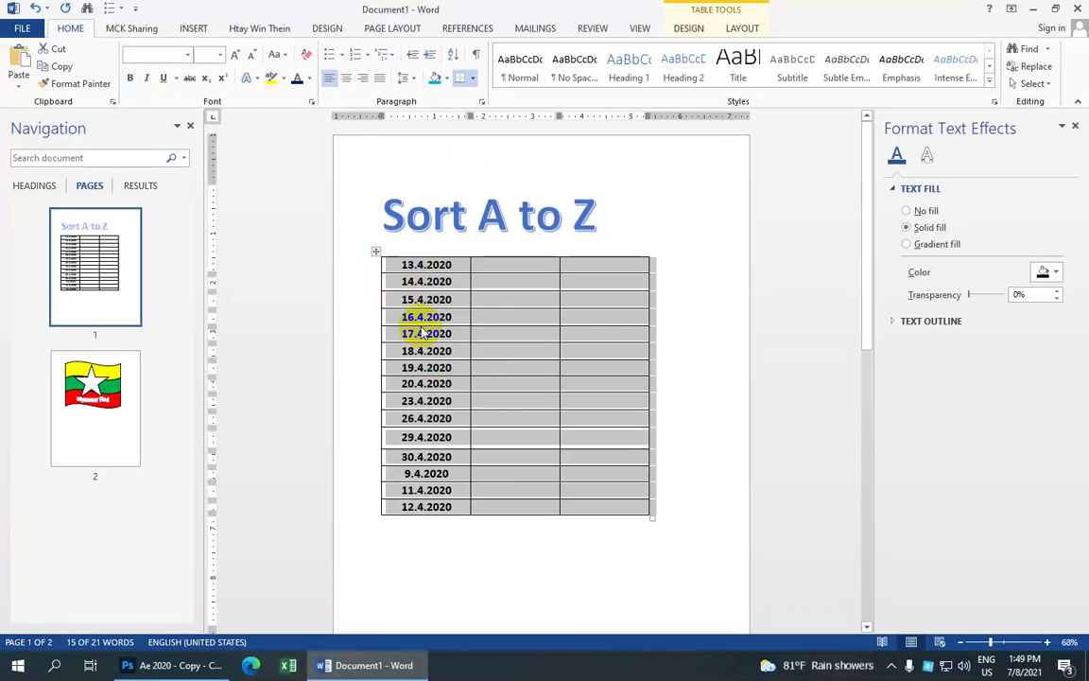
Step: Select the first column and delete all fifteen dates from it
{"action": "left_click", "coordinate": [459, 475]}
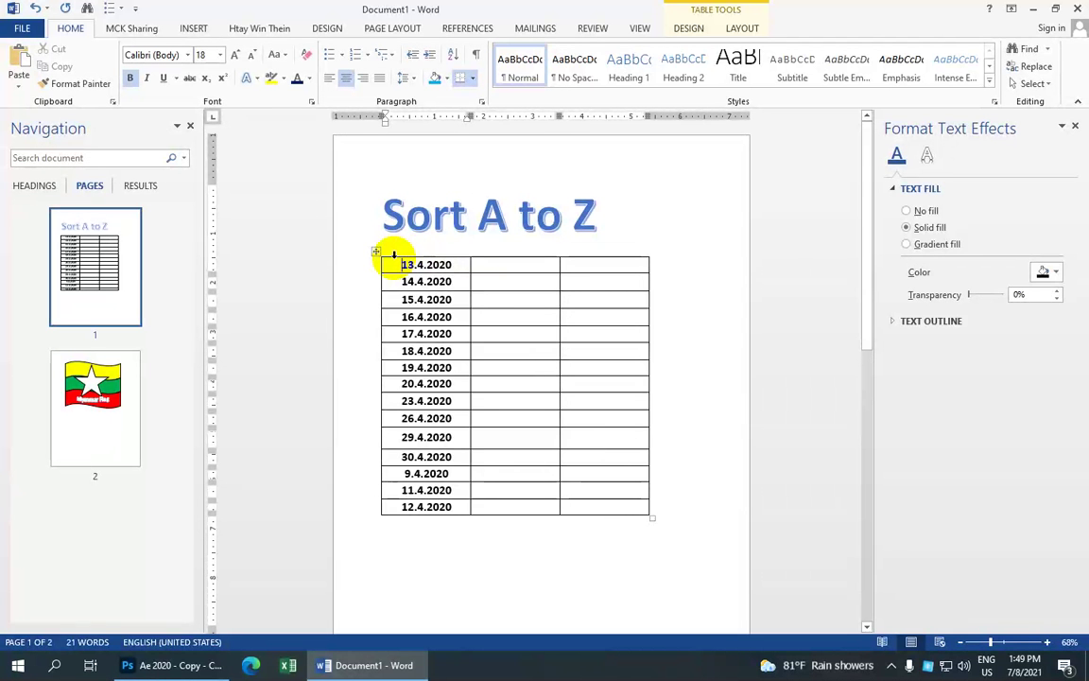
{"action": "left_click", "coordinate": [393, 254]}
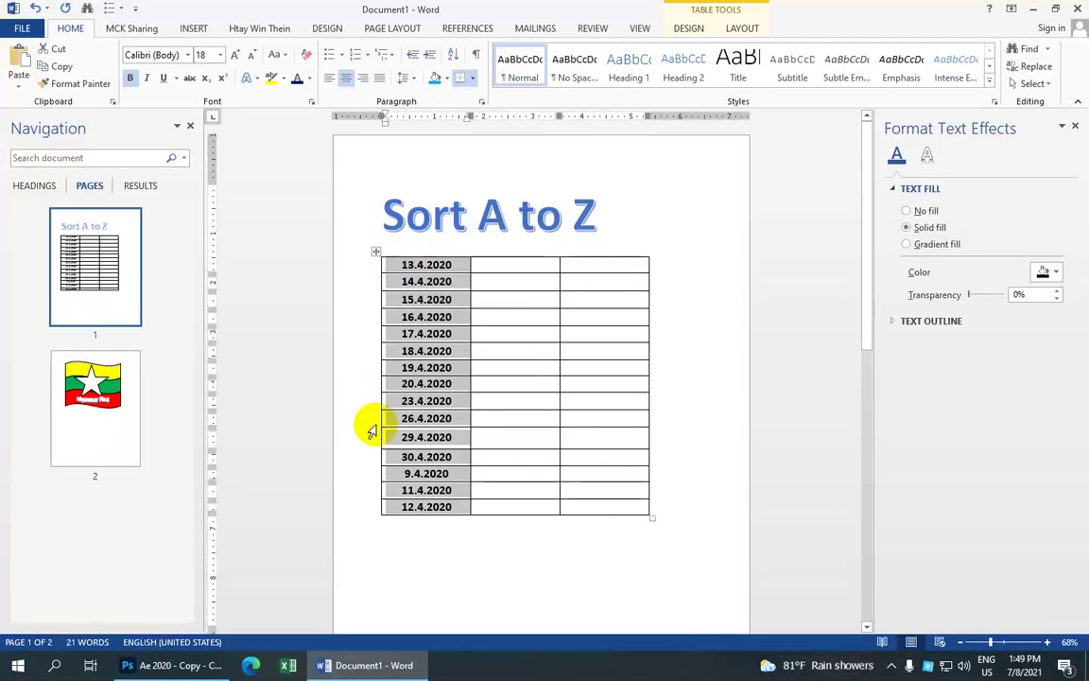
{"action": "key", "text": "Delete"}
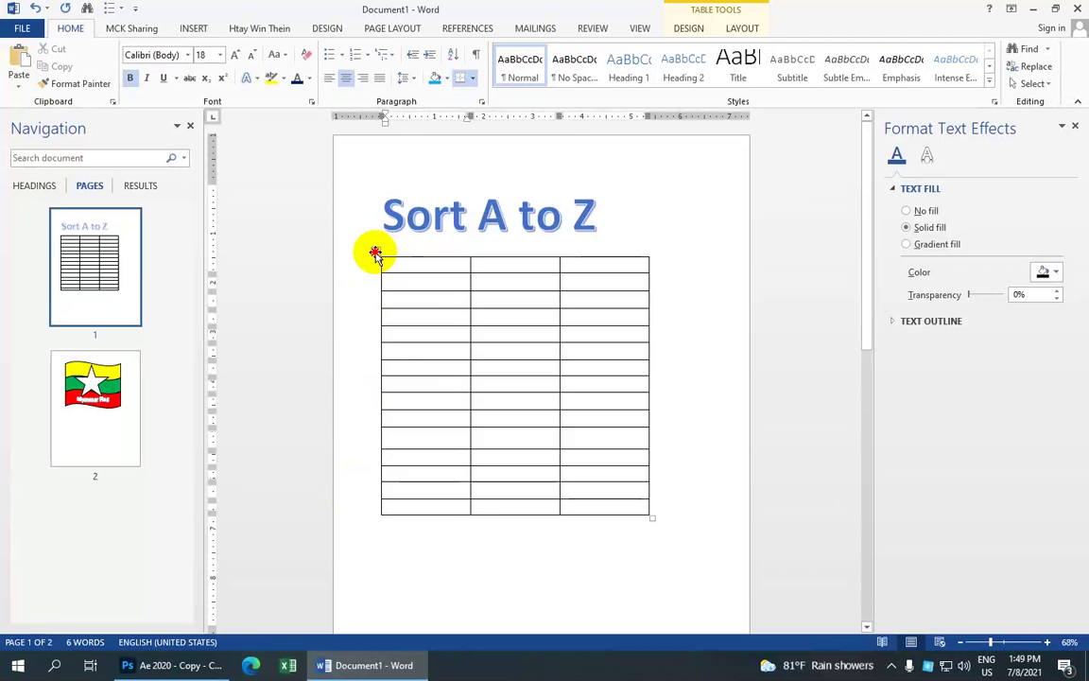
Step: Delete the entire table with the shortcut menu's Delete Table, leaving only the Sort A to Z title
{"action": "left_click", "coordinate": [376, 254]}
{"action": "right_click", "coordinate": [416, 276]}
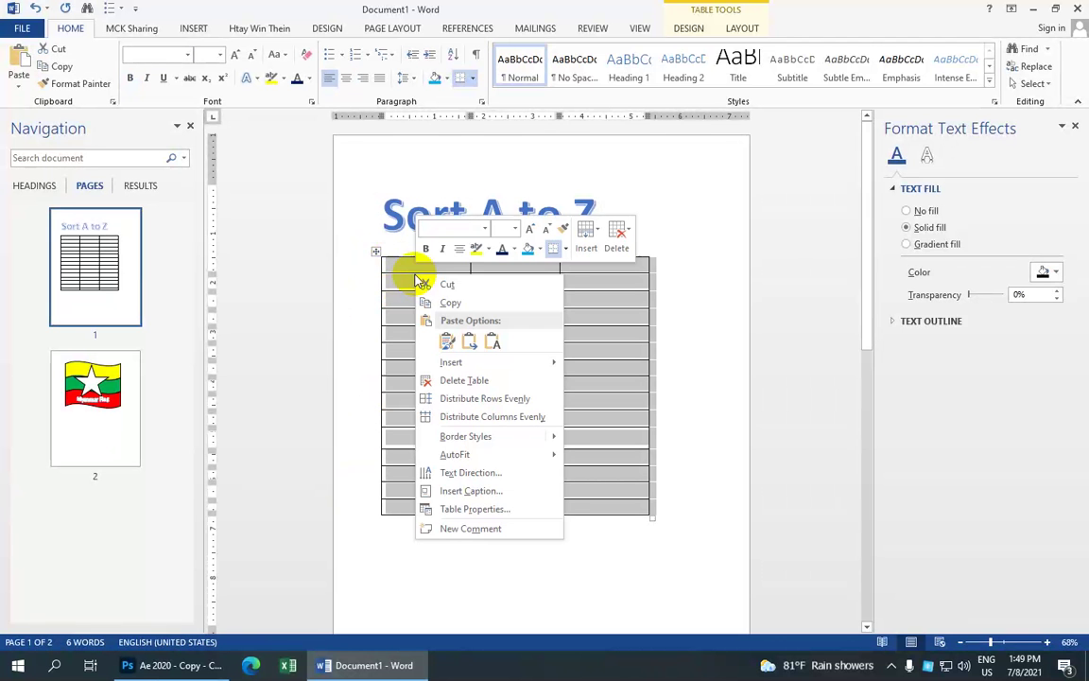
{"action": "left_click", "coordinate": [461, 382]}
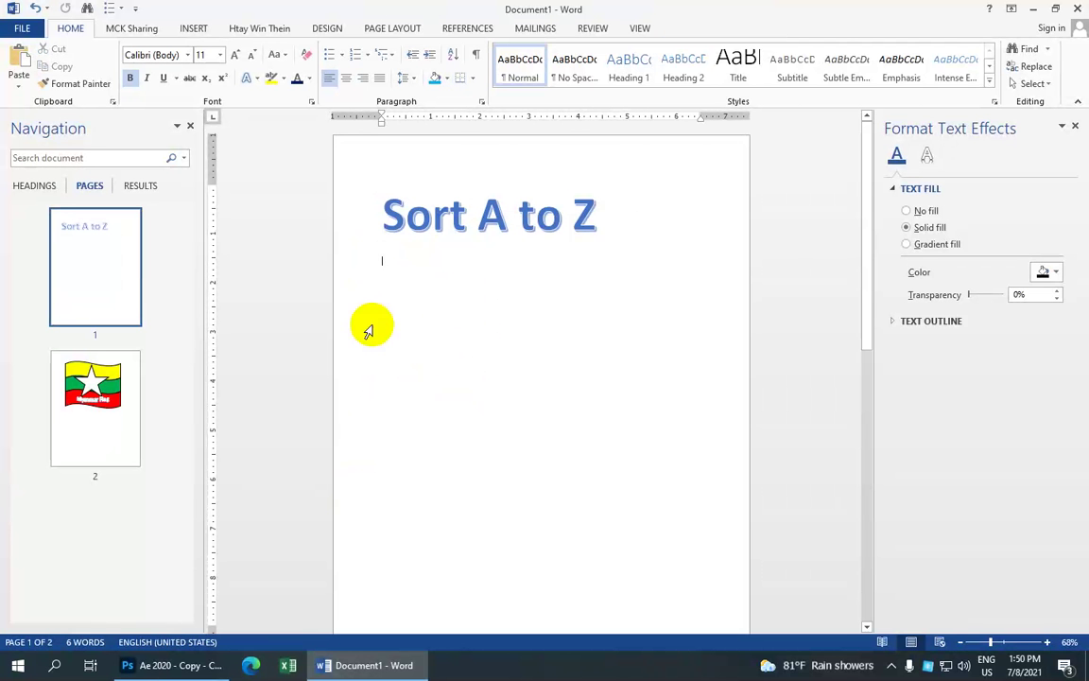
{"action": "left_click", "coordinate": [1033, 11]}
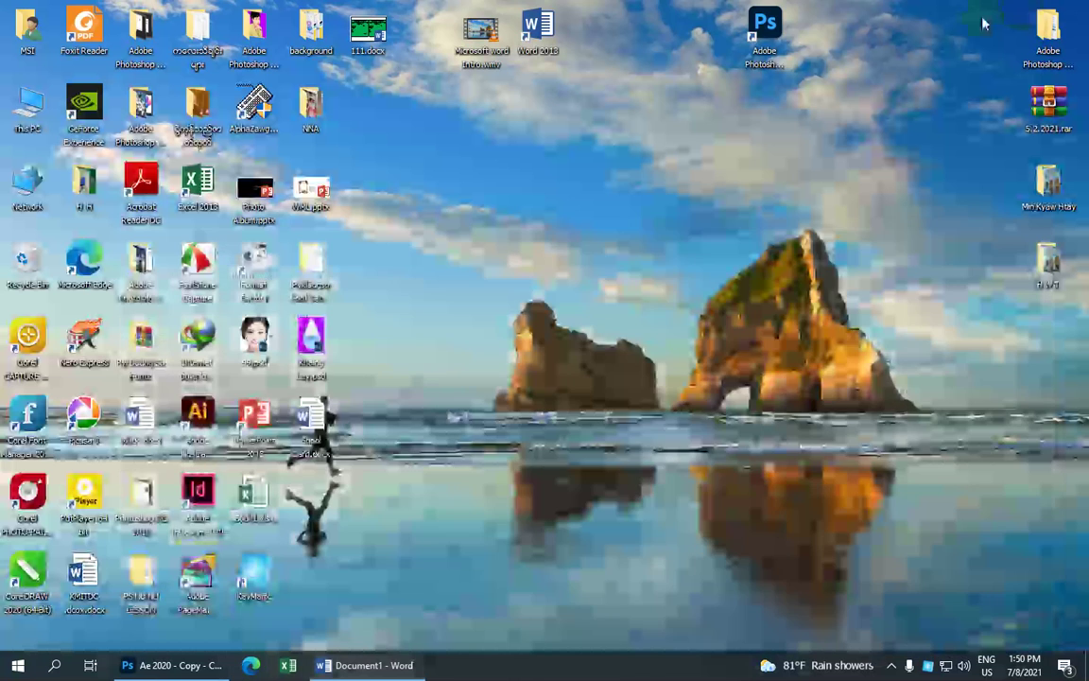